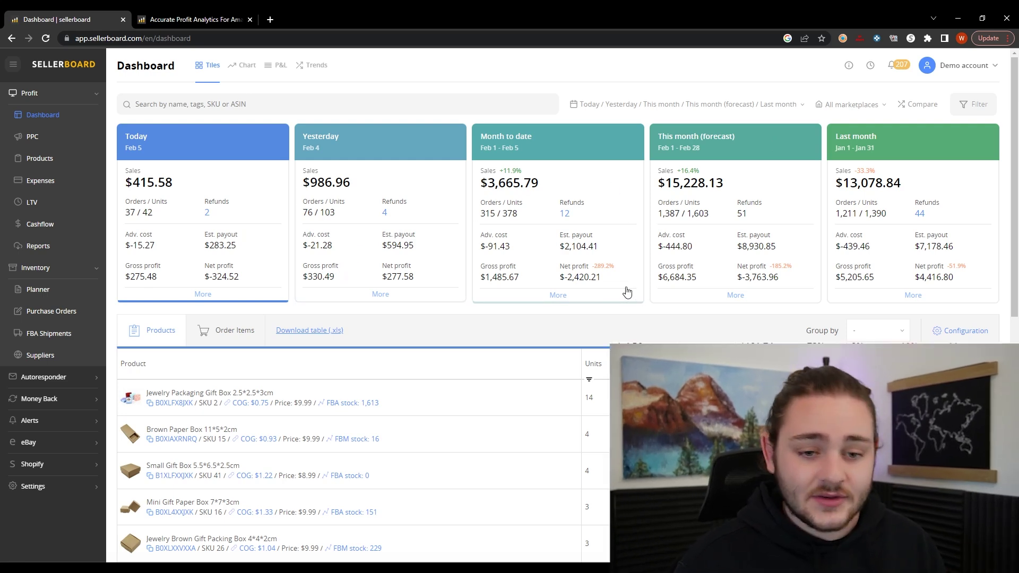
# - Scroll through the PPC page's ad spend, profit and ACOS chart and the campaigns table
pyautogui.scroll(-5, 375, 266)
pyautogui.scroll(2, 569, 344)
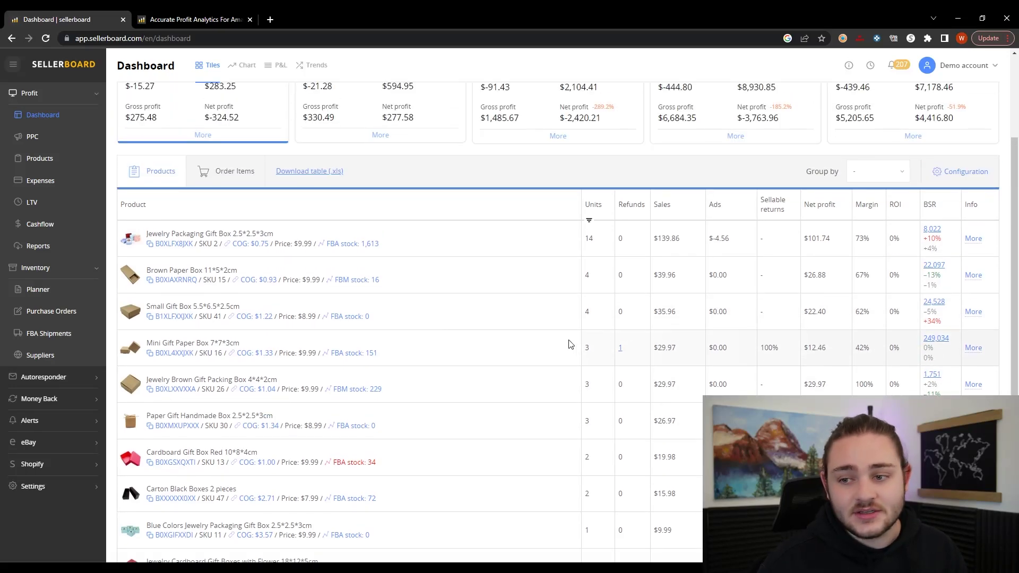
pyautogui.scroll(3, 569, 344)
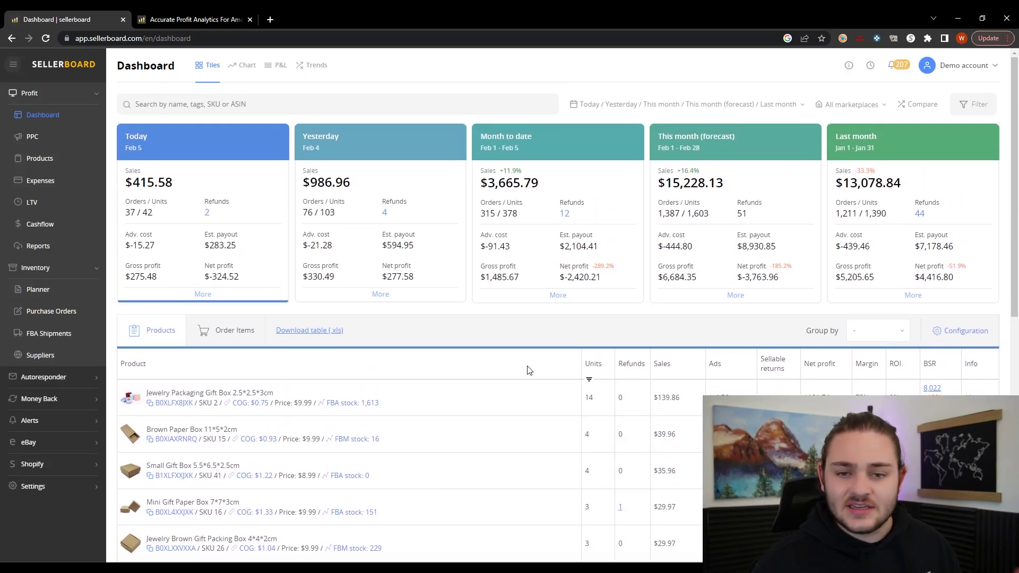
pyautogui.scroll(-2, 939, 237)
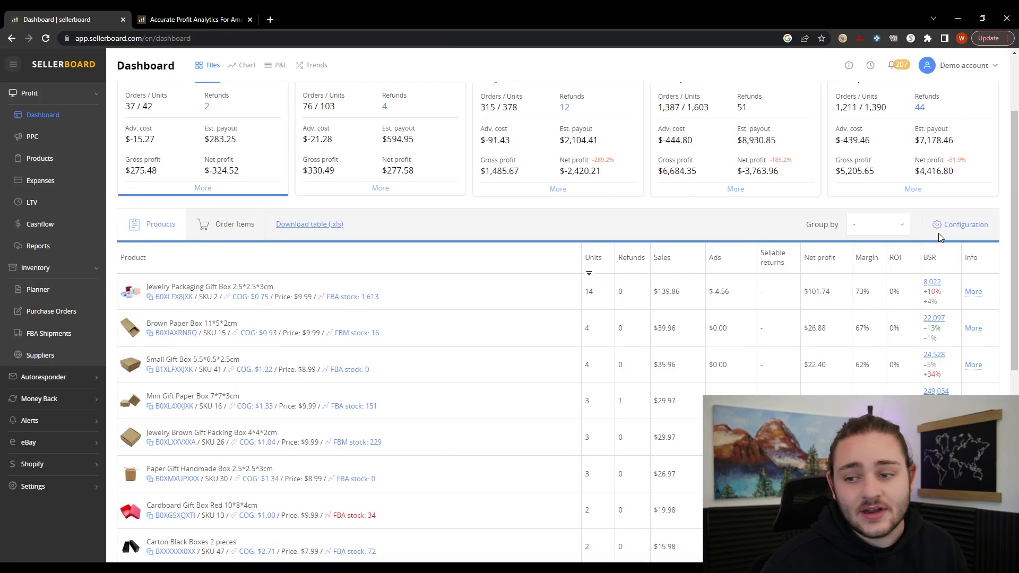
pyautogui.scroll(2, 740, 251)
pyautogui.scroll(-1, 935, 268)
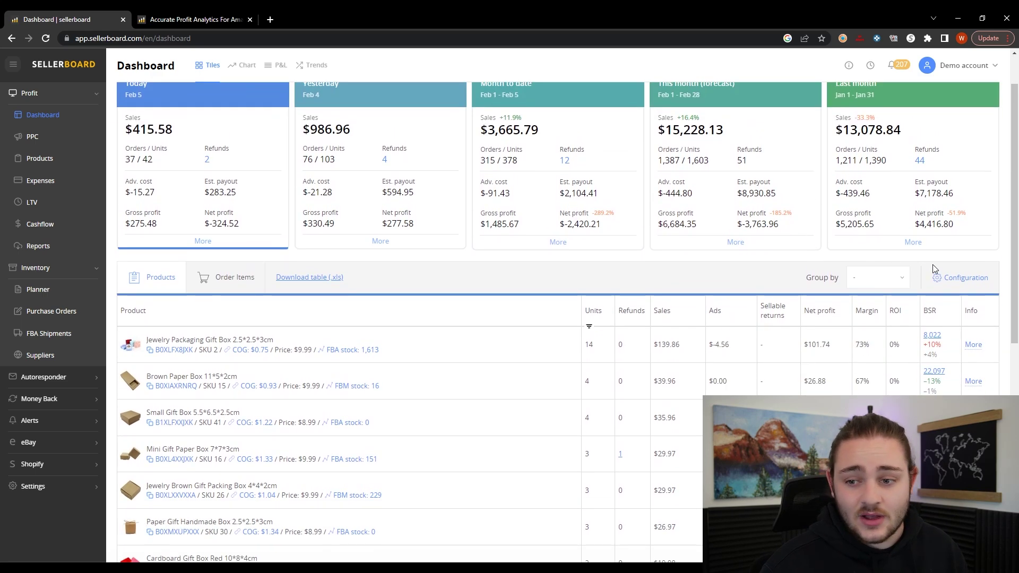
# - Check the campaigns table's column list, close it unchanged, and scroll the table again
pyautogui.click(965, 277)
pyautogui.scroll(-4, 945, 234)
pyautogui.scroll(5, 919, 305)
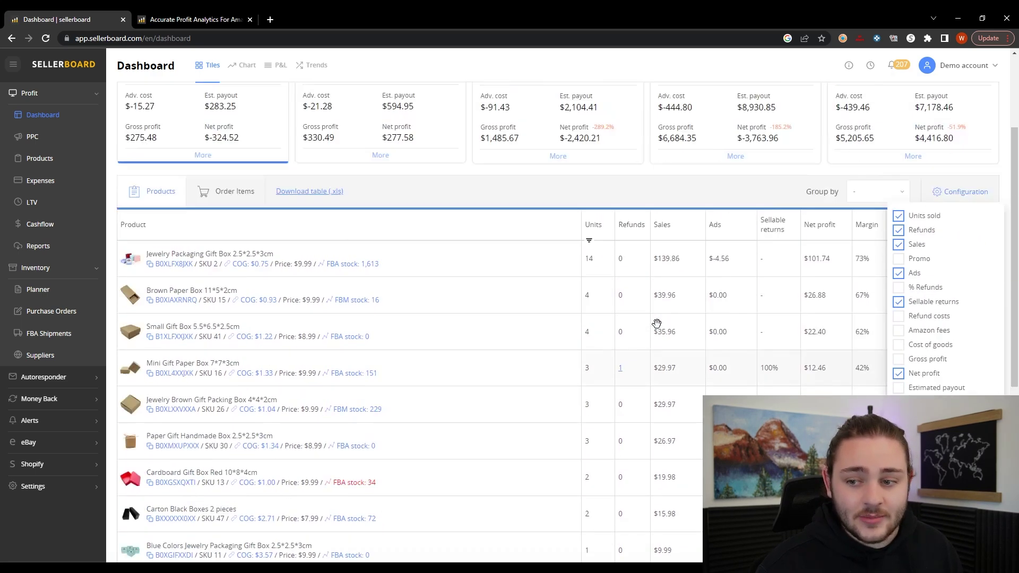
pyautogui.click(329, 318)
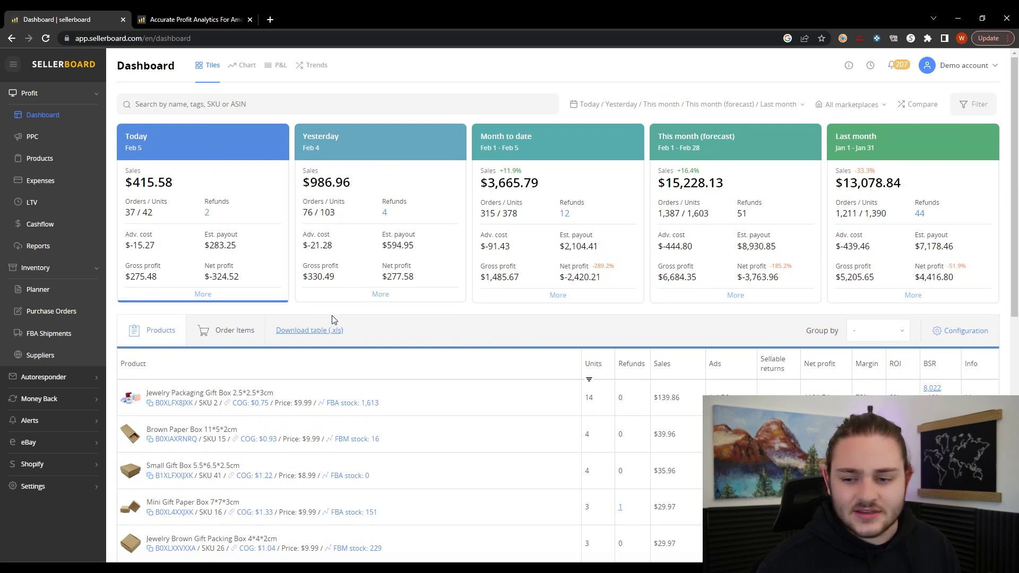
pyautogui.scroll(-2, 334, 319)
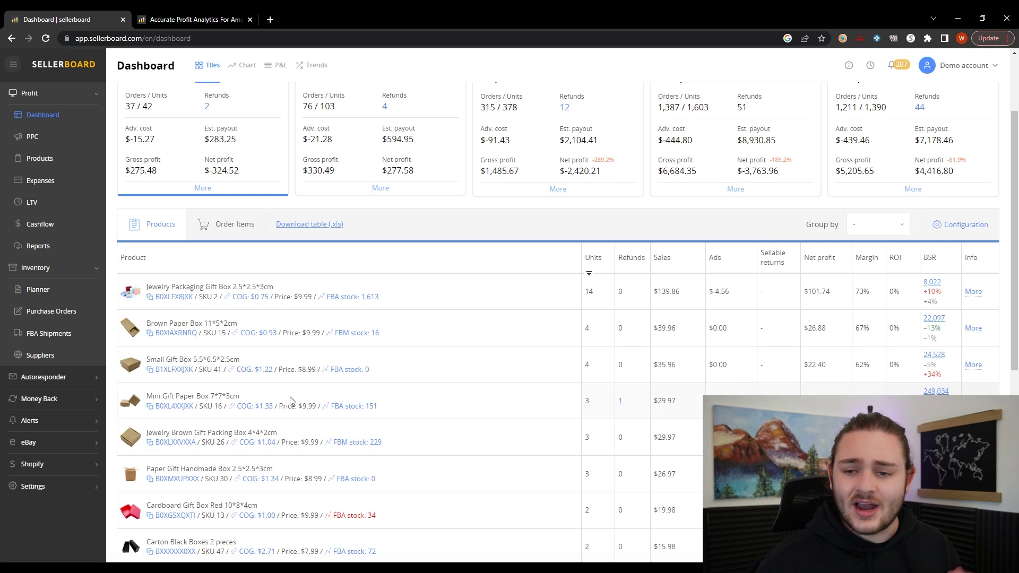
pyautogui.scroll(1, 291, 401)
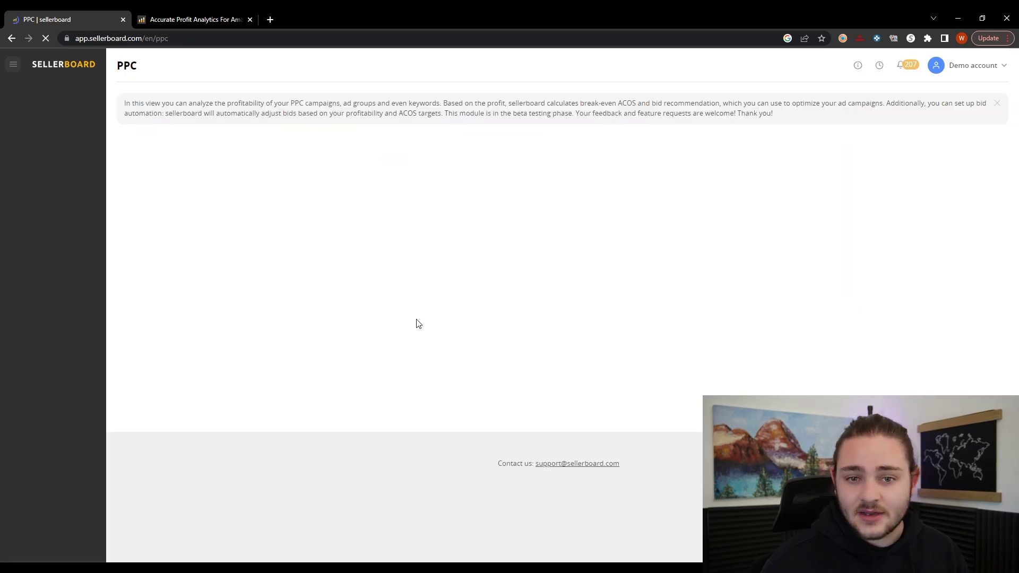
pyautogui.scroll(-3, 566, 280)
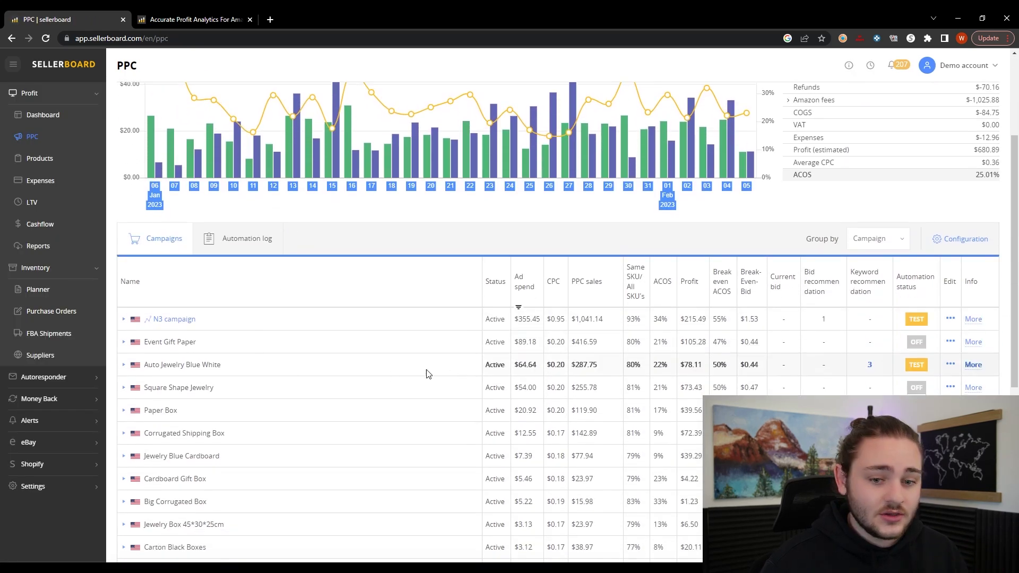
pyautogui.scroll(2, 476, 380)
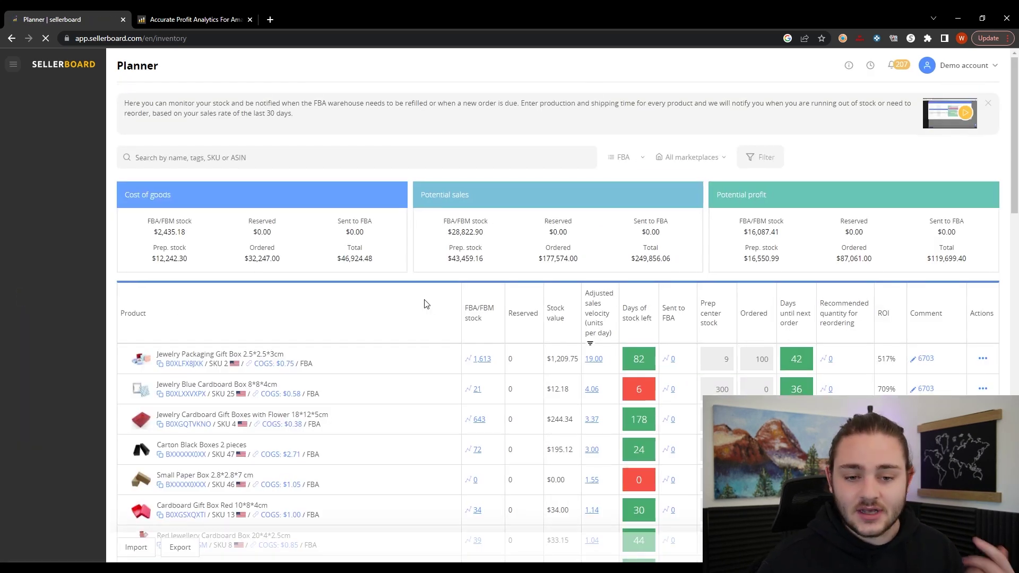
# - Scroll the Planner, glance at the first product's actions menu, and highlight its name and SKU
pyautogui.scroll(-2, 430, 303)
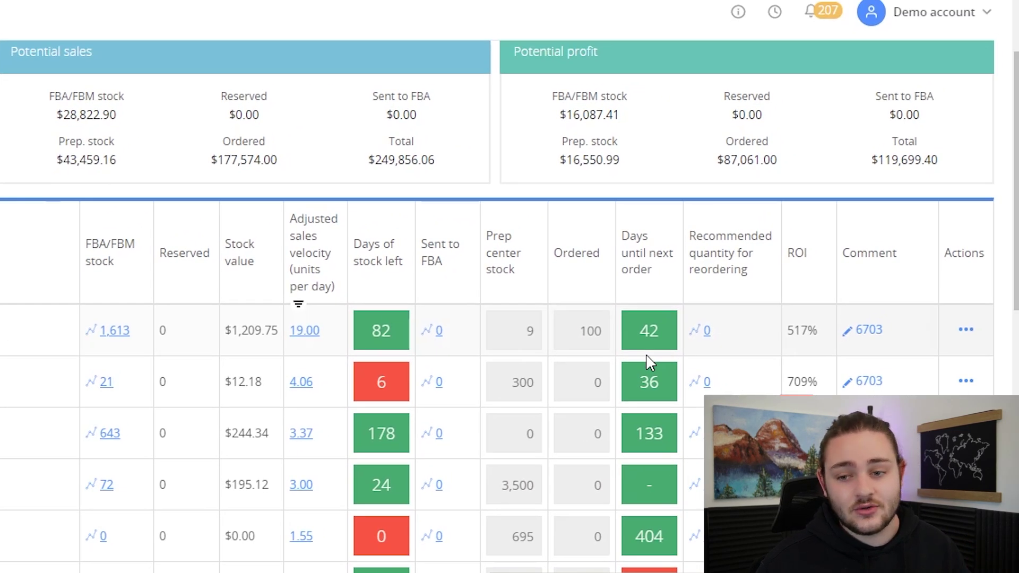
pyautogui.scroll(-2, 917, 359)
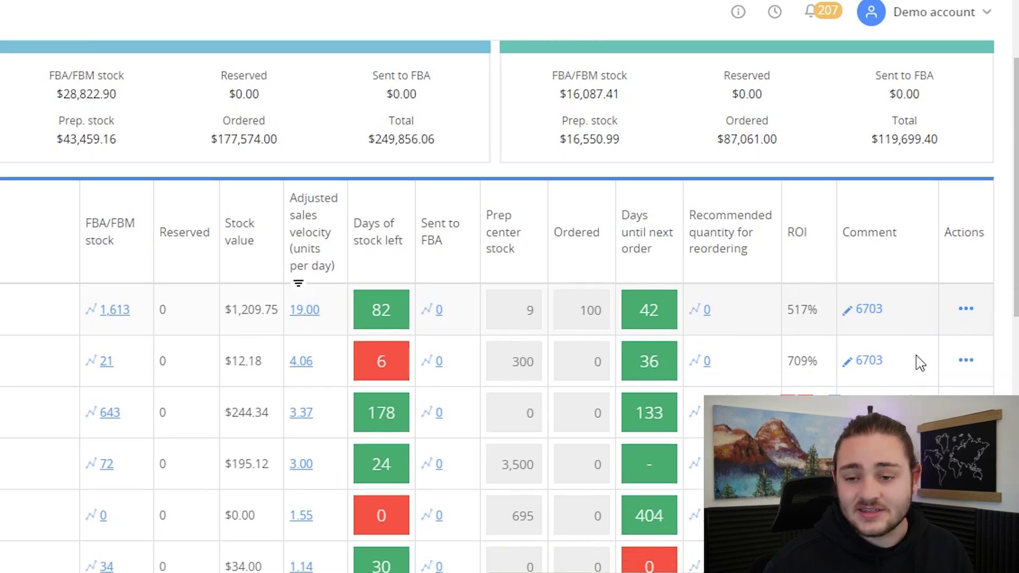
pyautogui.click(966, 247)
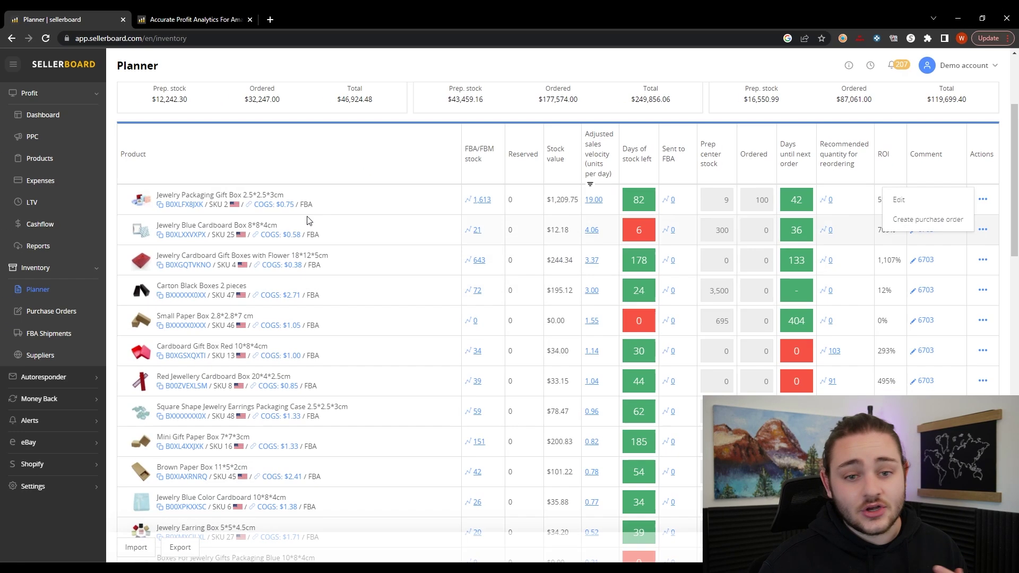
pyautogui.click(308, 220)
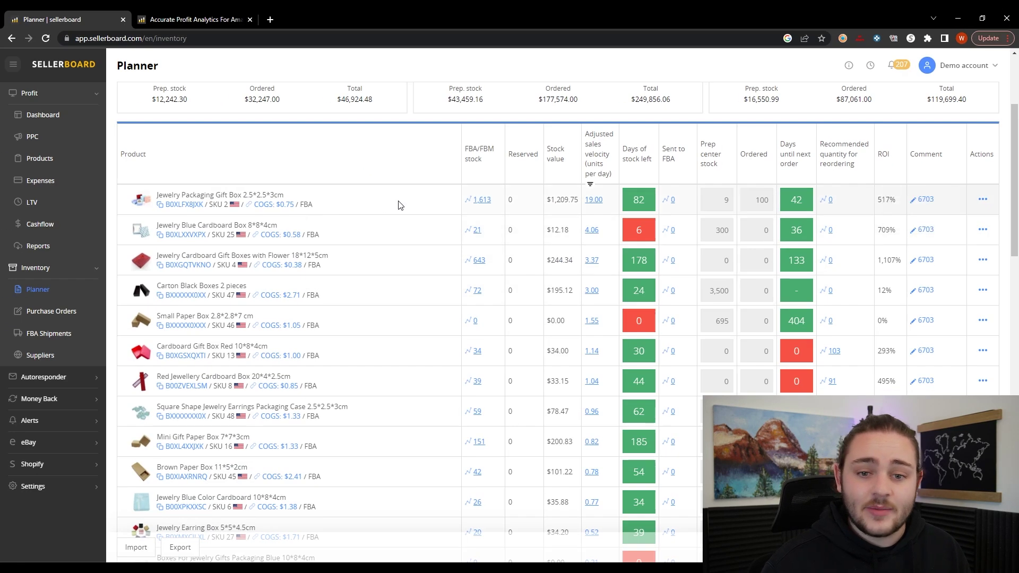
pyautogui.moveTo(131, 201); pyautogui.dragTo(313, 208)
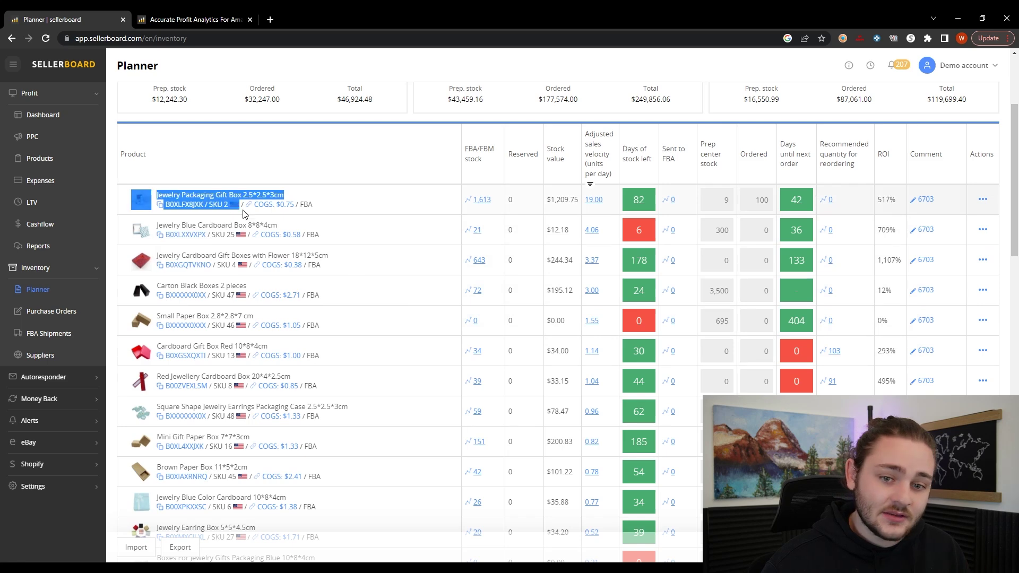
# - Sort the Planner by product name and open Product Settings for Small Paper Box 2.8*2.8*7 cm
pyautogui.click(332, 164)
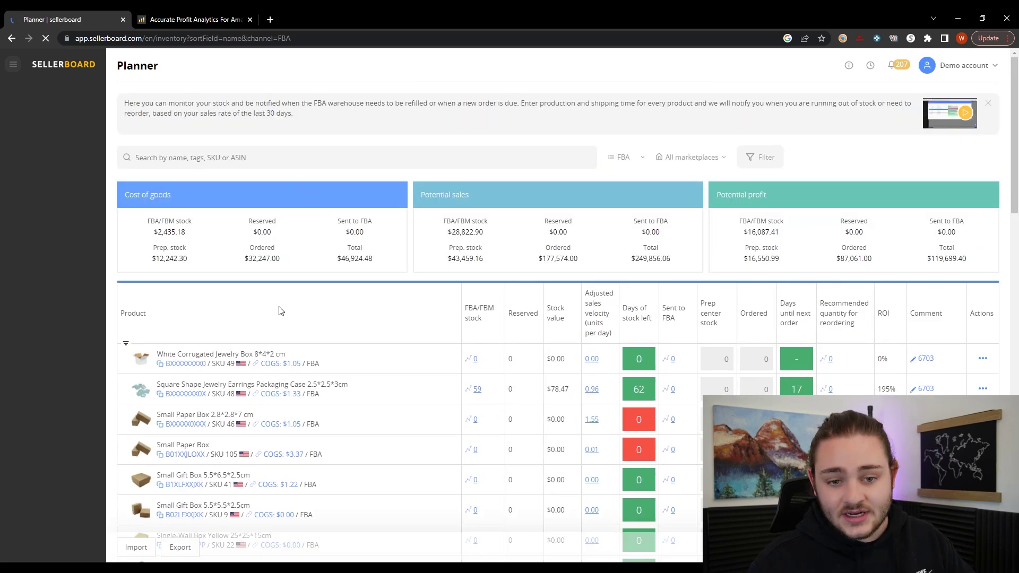
pyautogui.scroll(-2, 318, 329)
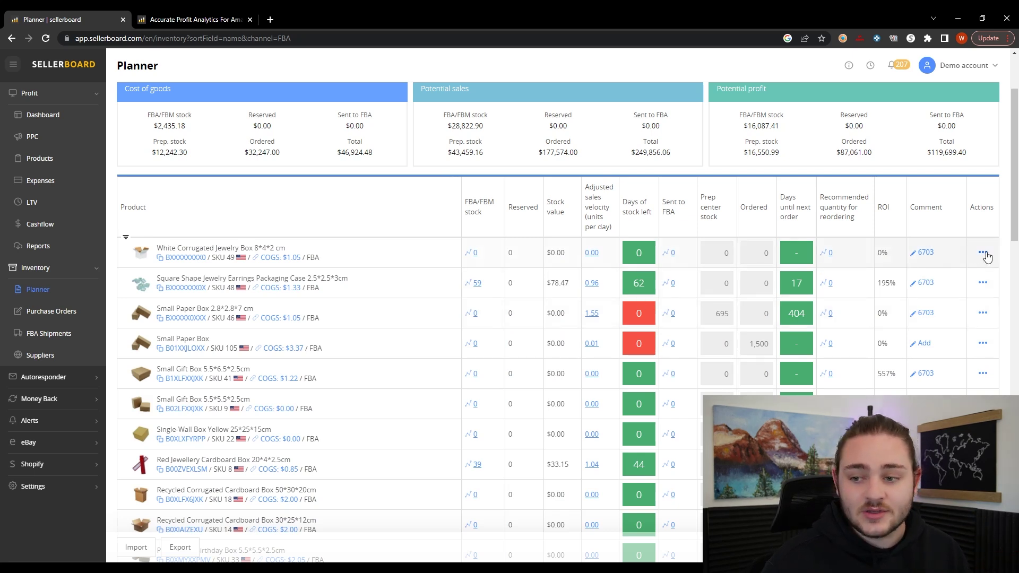
pyautogui.click(986, 317)
pyautogui.click(905, 327)
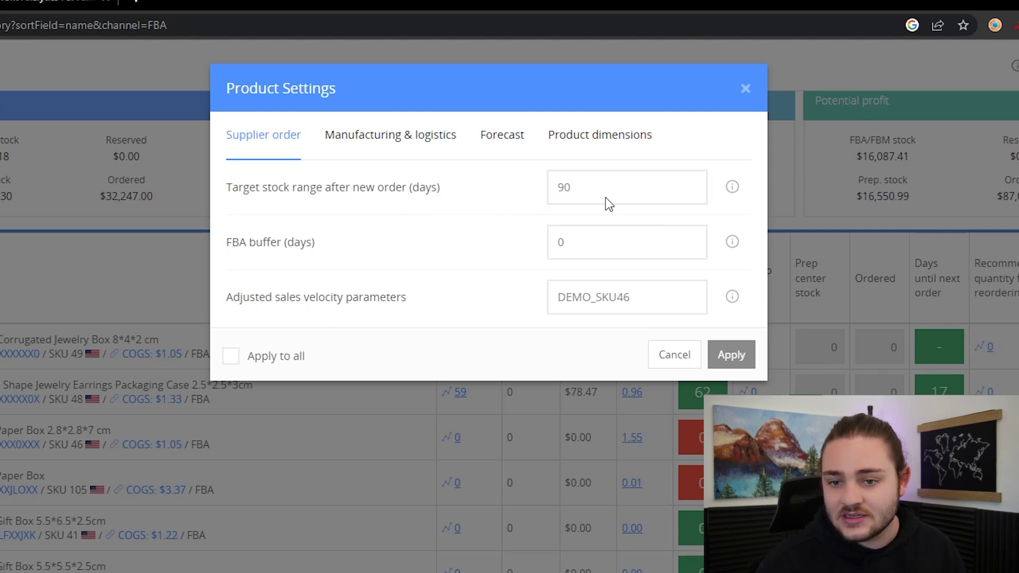
# - Review Small Paper Box's Manufacturing & logistics settings, then close the dialog without applying
pyautogui.click(405, 138)
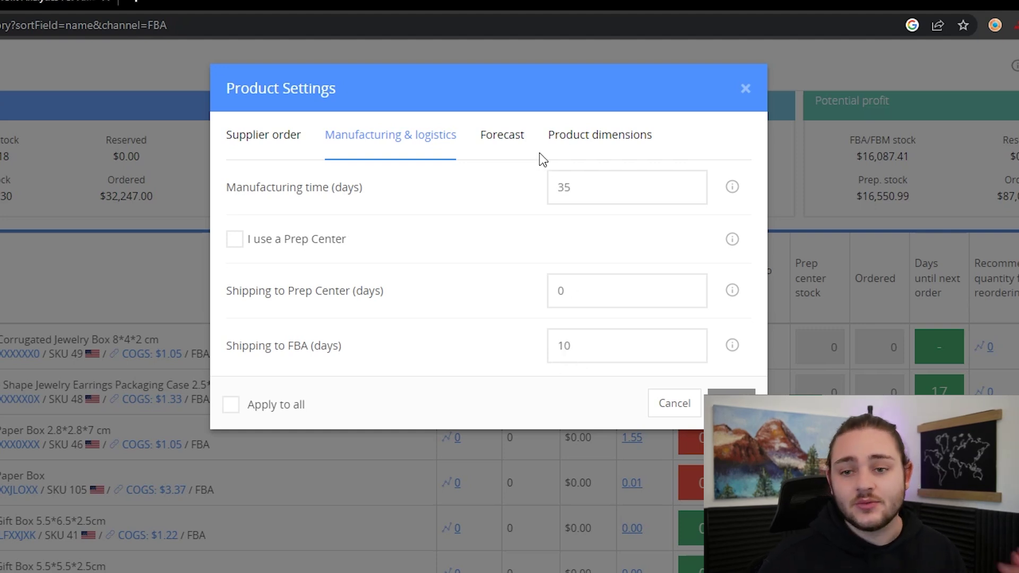
pyautogui.click(746, 90)
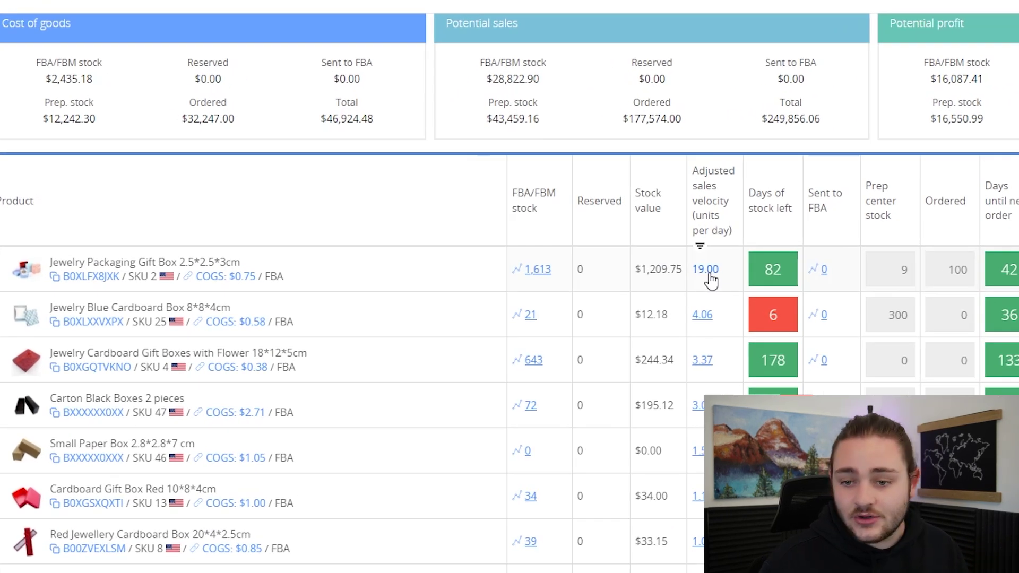
# - Sort the Planner by Days of stock left, first descending, then ascending
pyautogui.click(772, 213)
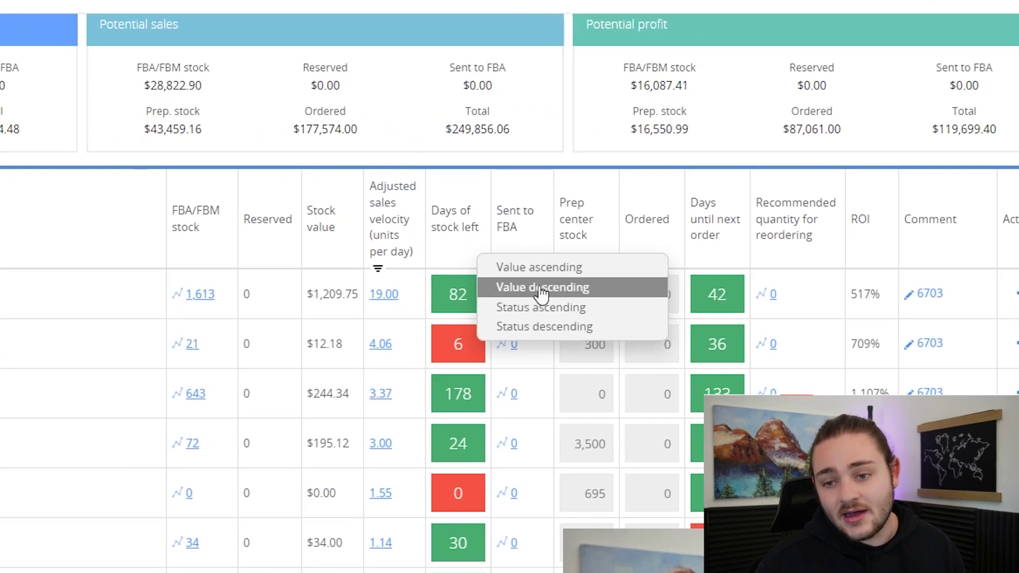
pyautogui.click(499, 311)
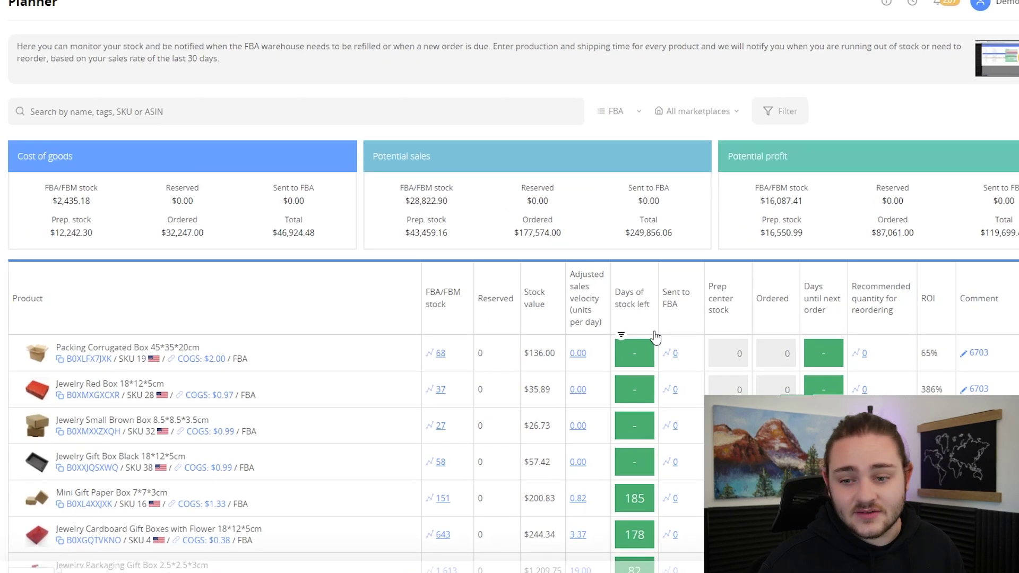
pyautogui.scroll(-2, 656, 337)
pyautogui.scroll(-9, 587, 404)
pyautogui.scroll(5, 606, 423)
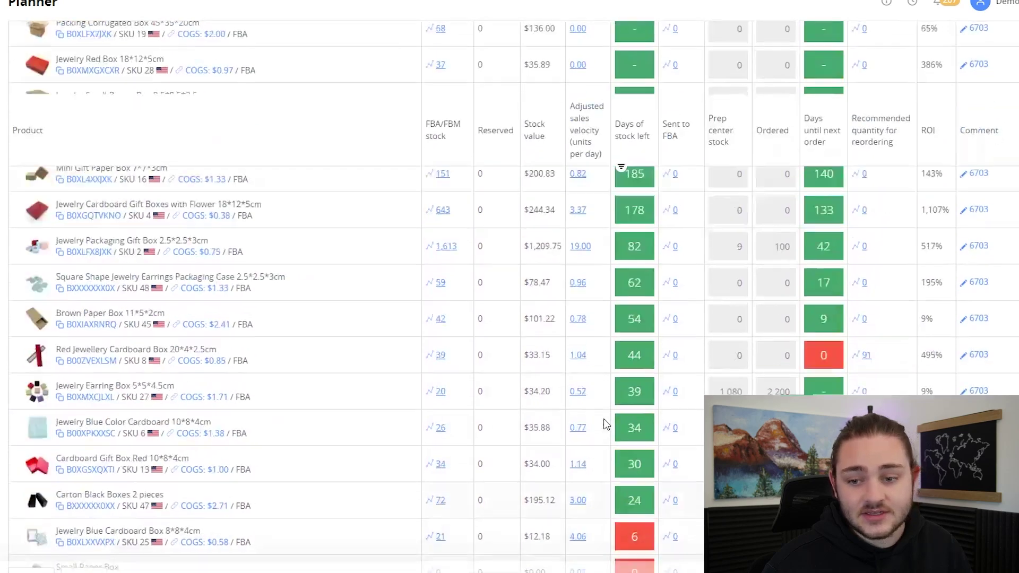
pyautogui.scroll(4, 606, 424)
pyautogui.click(621, 207)
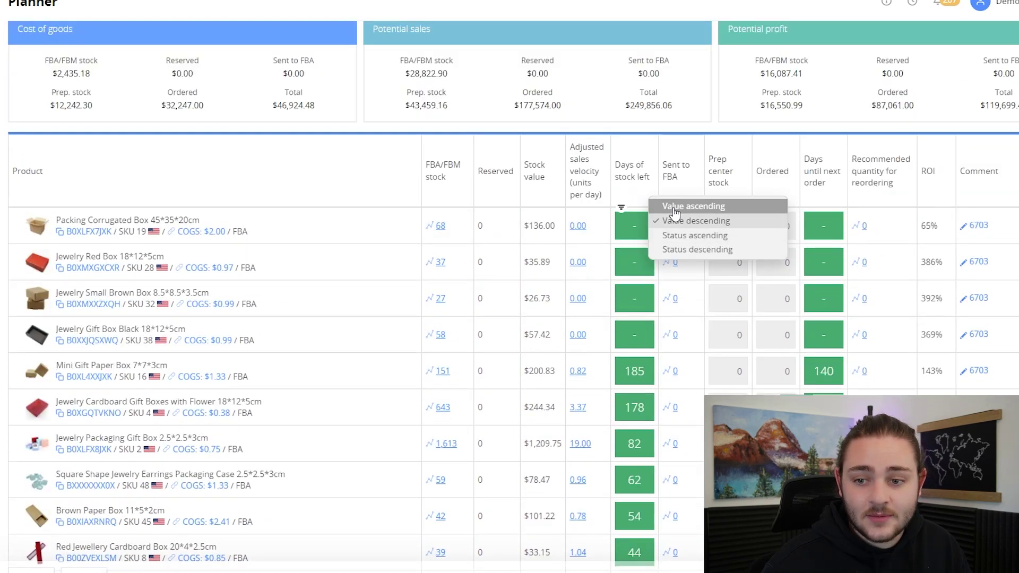
pyautogui.click(674, 209)
pyautogui.scroll(-5, 463, 351)
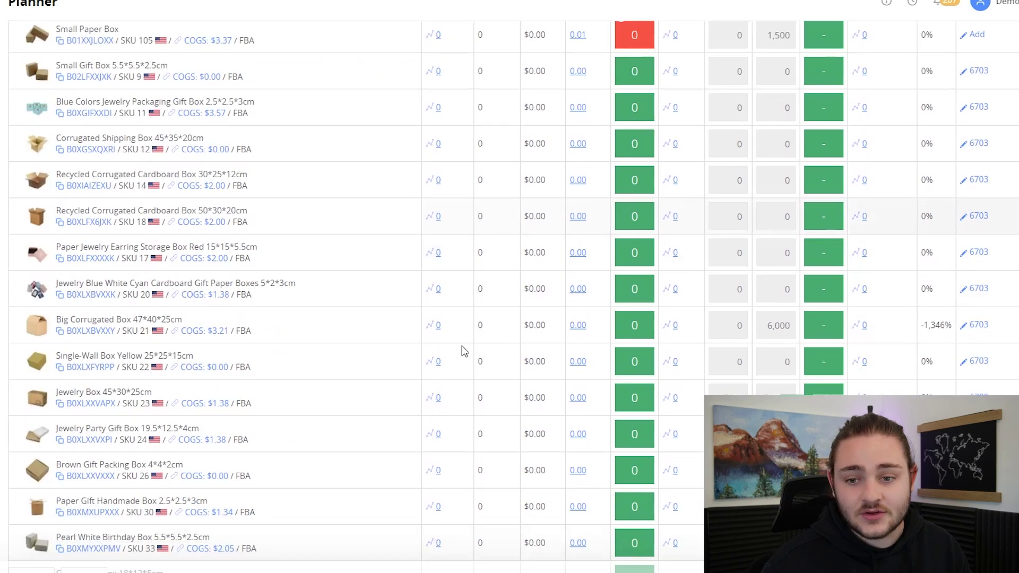
pyautogui.scroll(5, 465, 351)
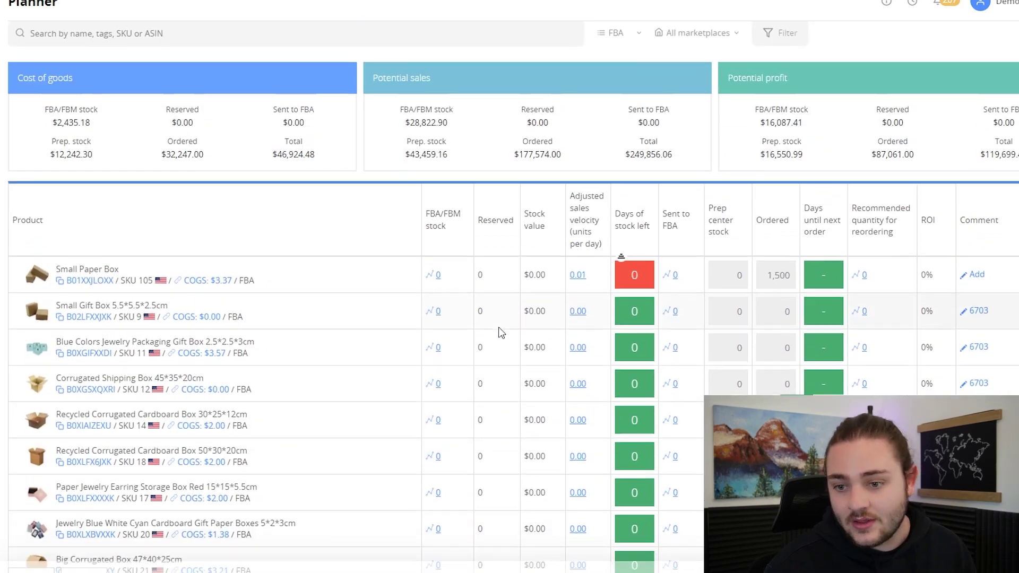
# - Sort by Days until next order and view the Stock History for Cardboard Gift Box Red 10*8*4cm
pyautogui.click(822, 220)
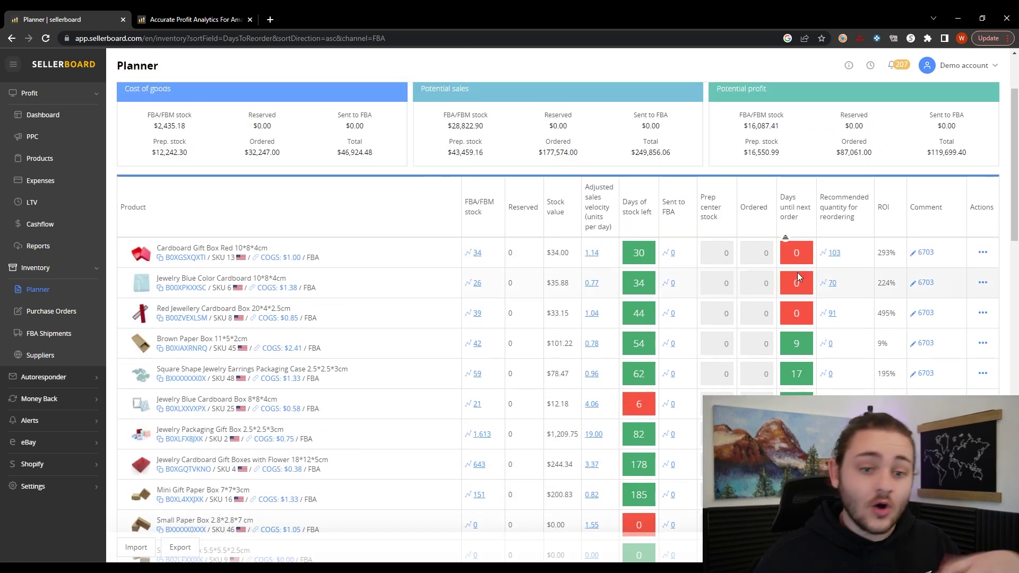
pyautogui.moveTo(798, 262); pyautogui.dragTo(463, 205)
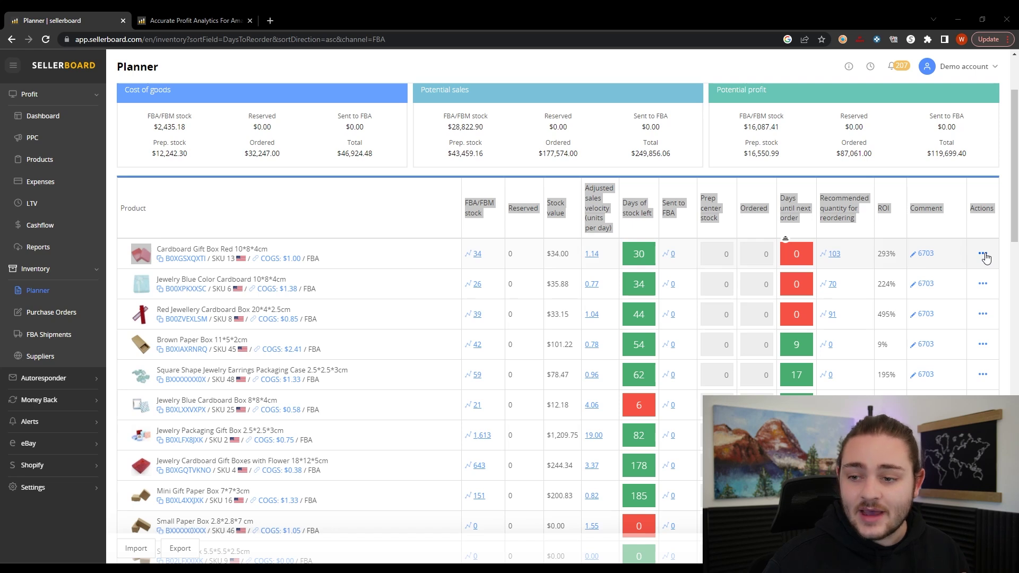
pyautogui.click(983, 253)
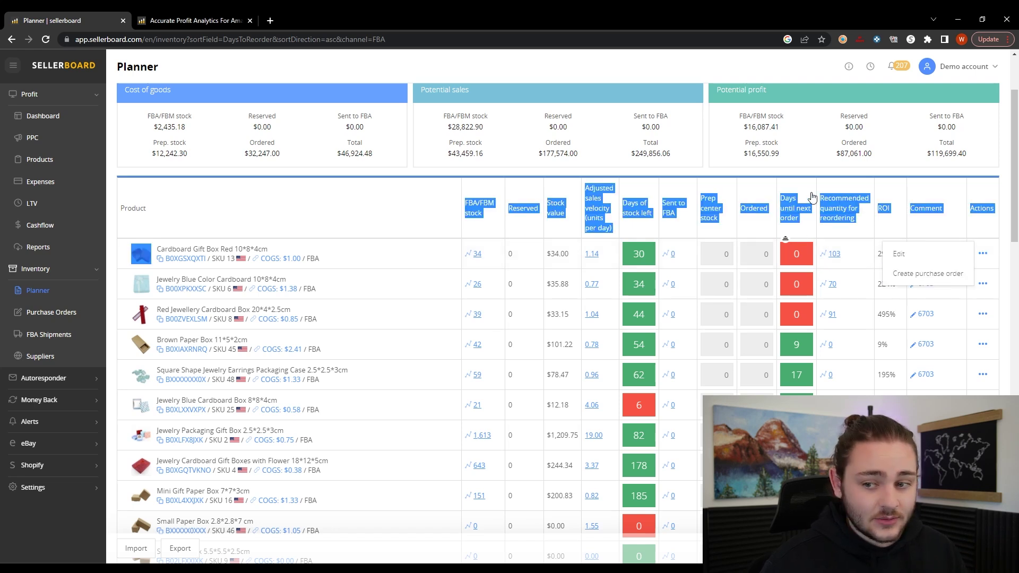
pyautogui.click(832, 177)
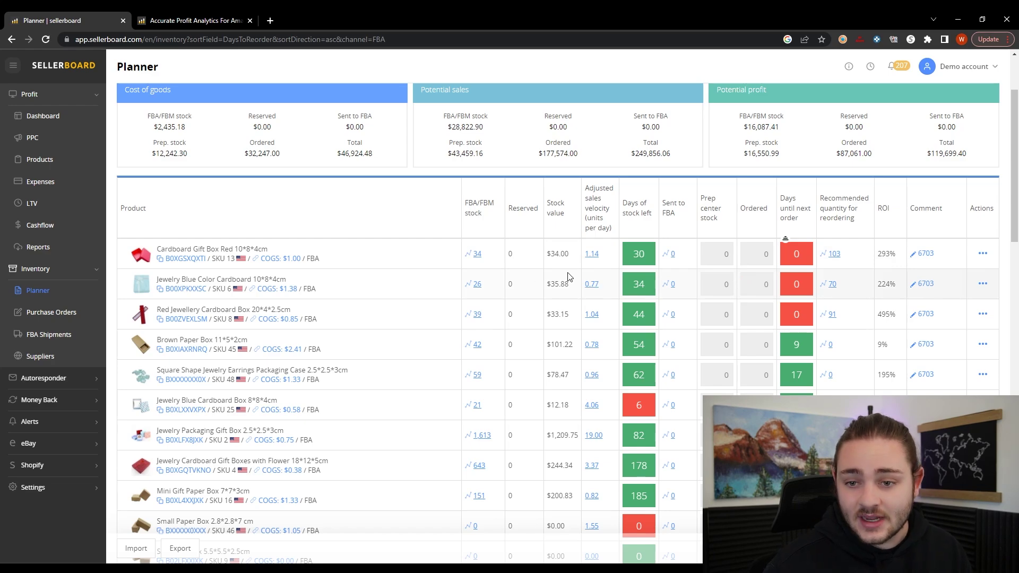
pyautogui.click(475, 253)
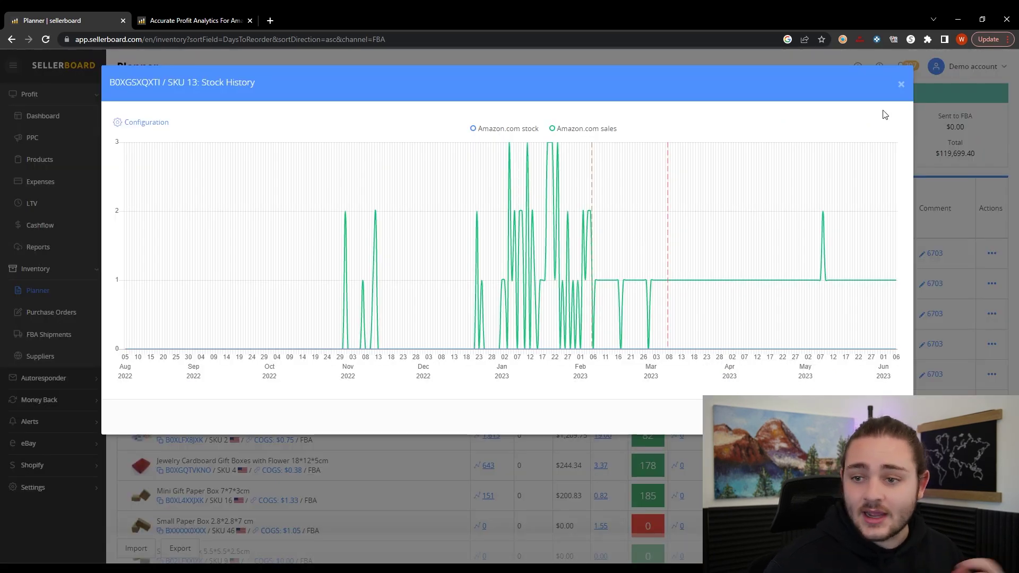
pyautogui.click(901, 84)
pyautogui.click(478, 254)
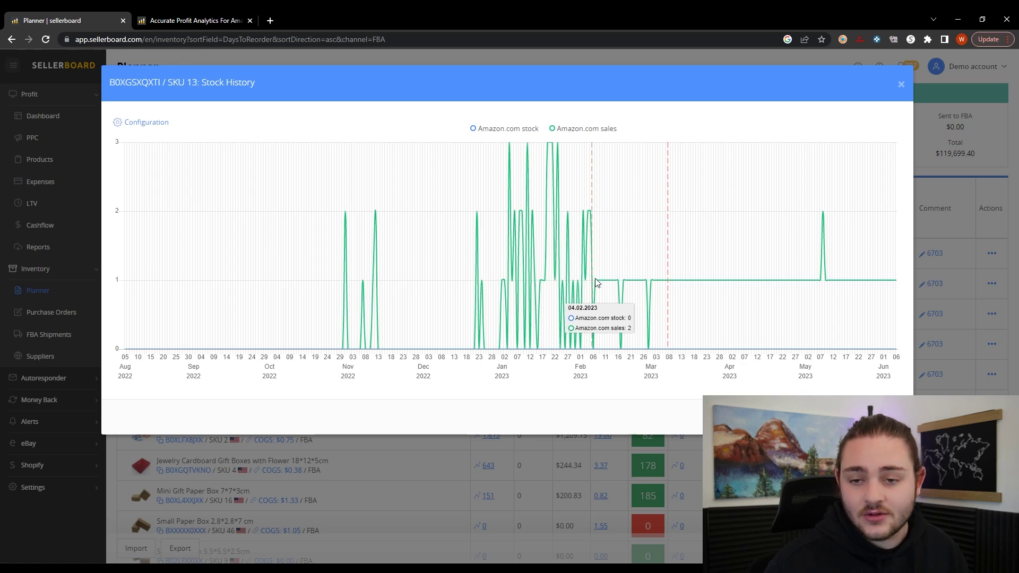
pyautogui.click(902, 85)
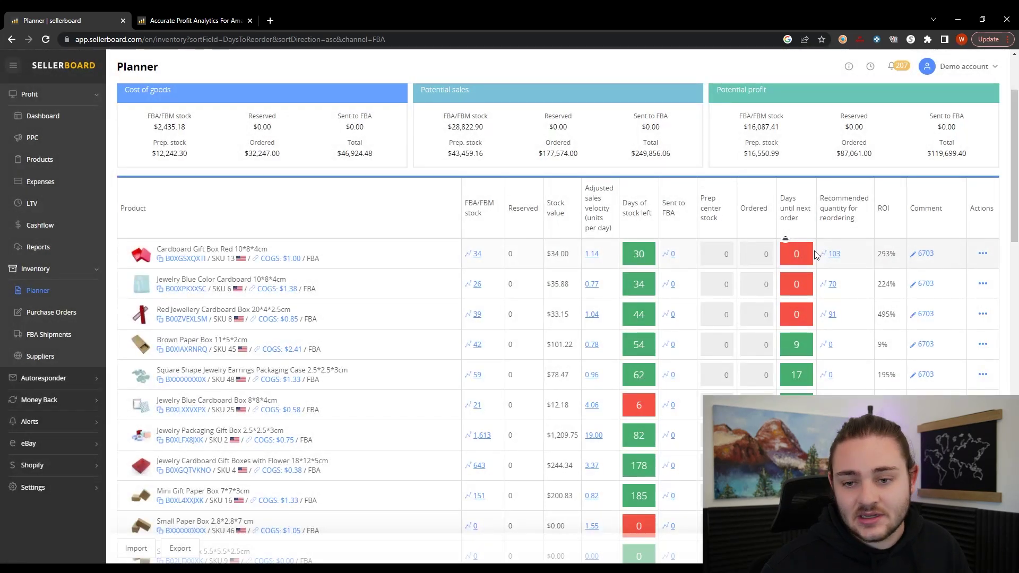
pyautogui.click(477, 254)
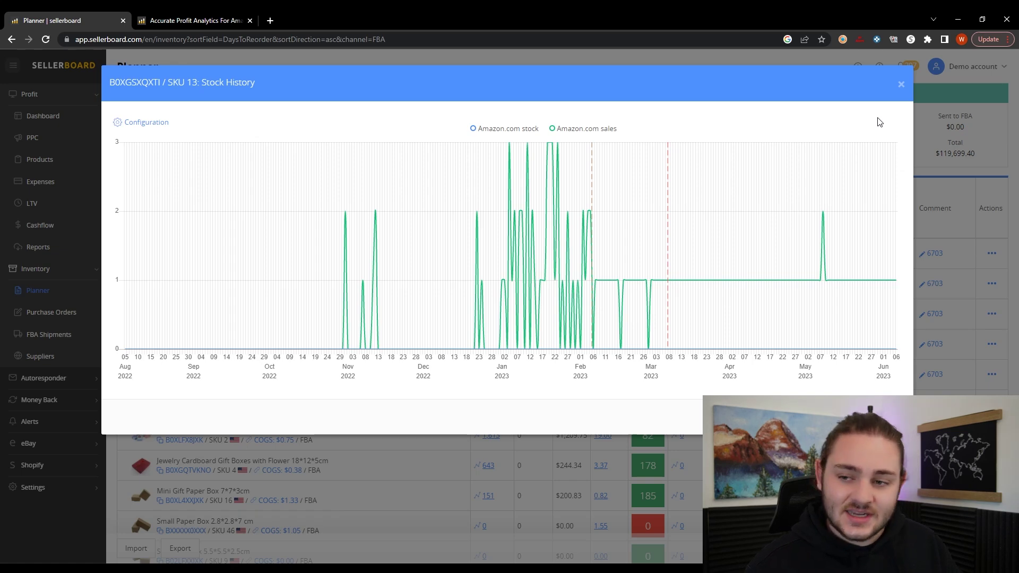
pyautogui.click(901, 84)
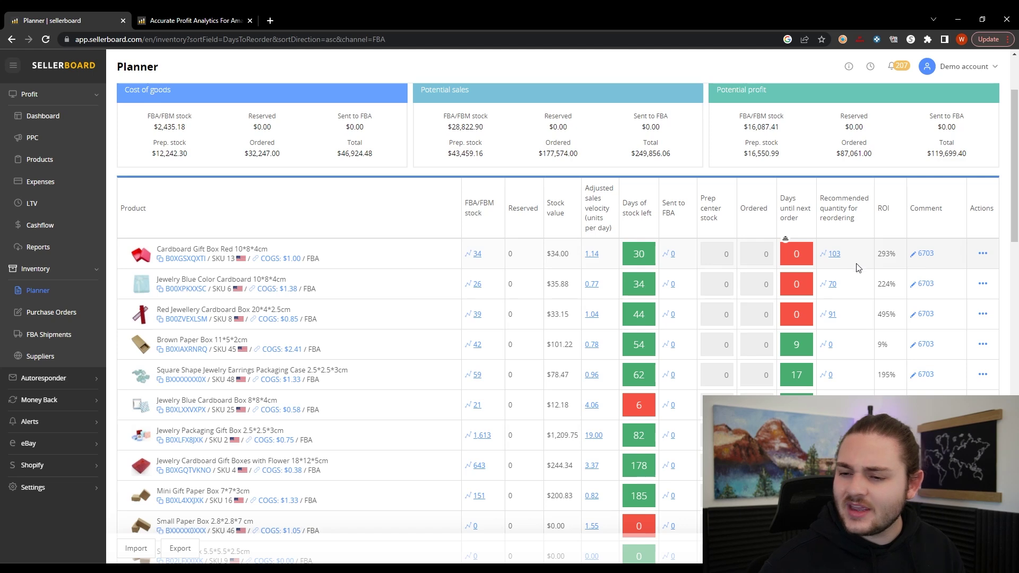
# - Start a purchase order for the first product from its actions menu, then return to the Planner
pyautogui.click(983, 254)
pyautogui.click(904, 281)
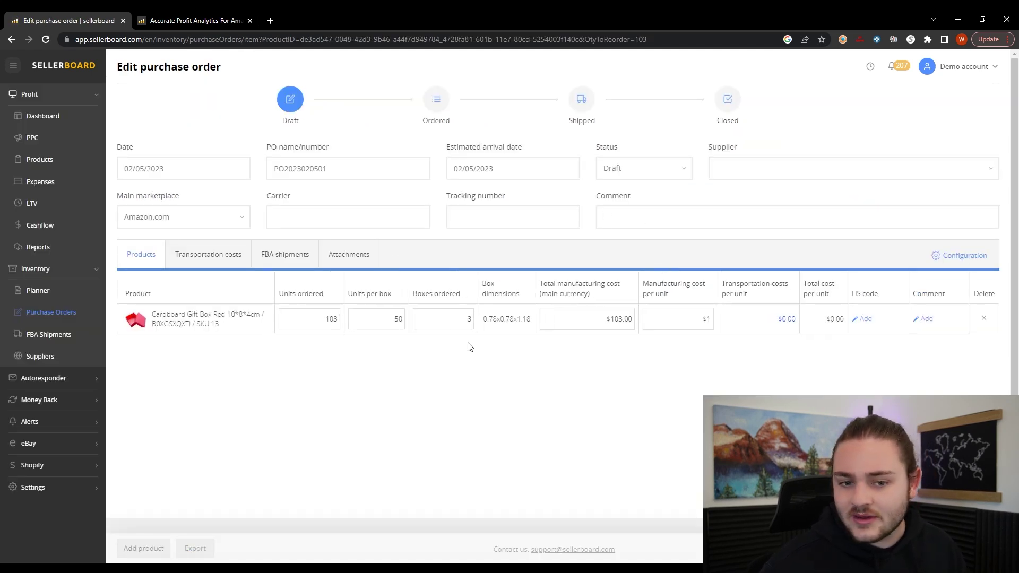
pyautogui.hotkey('alt', 'Left')
pyautogui.scroll(-1, 521, 292)
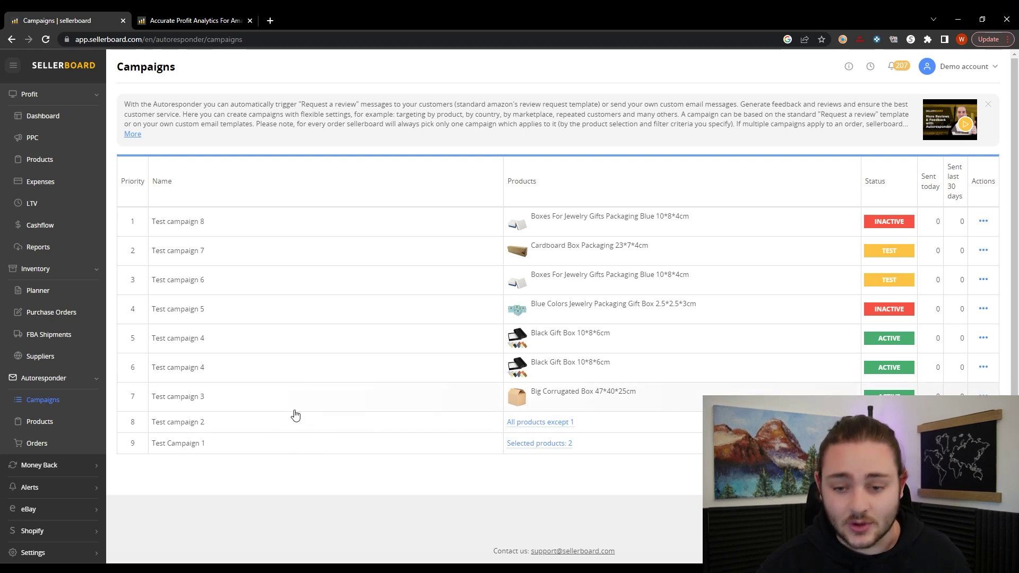
# - Open Test campaign 2 and switch it to Amazon's standard review request template
pyautogui.click(278, 432)
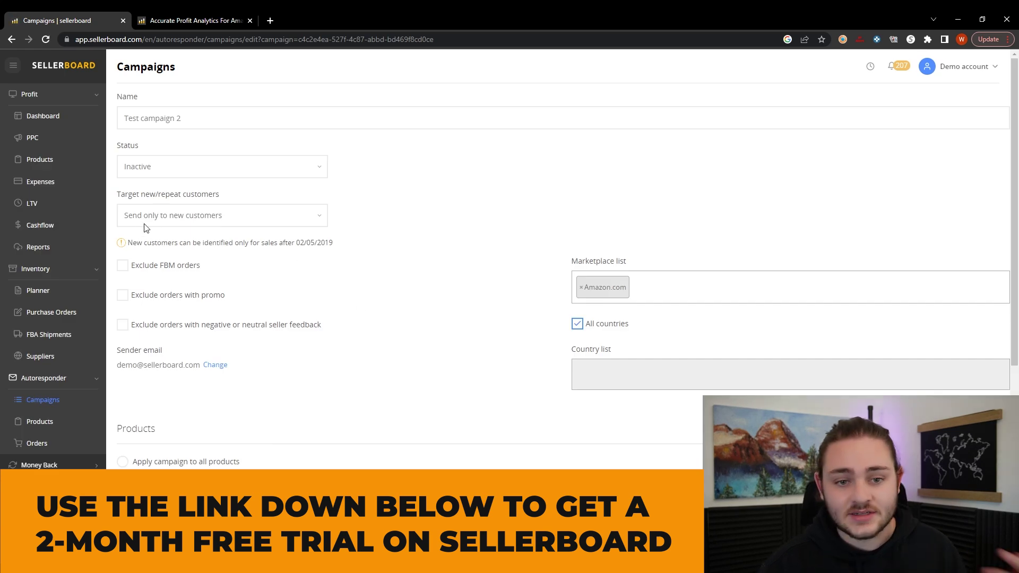
pyautogui.scroll(-5, 262, 286)
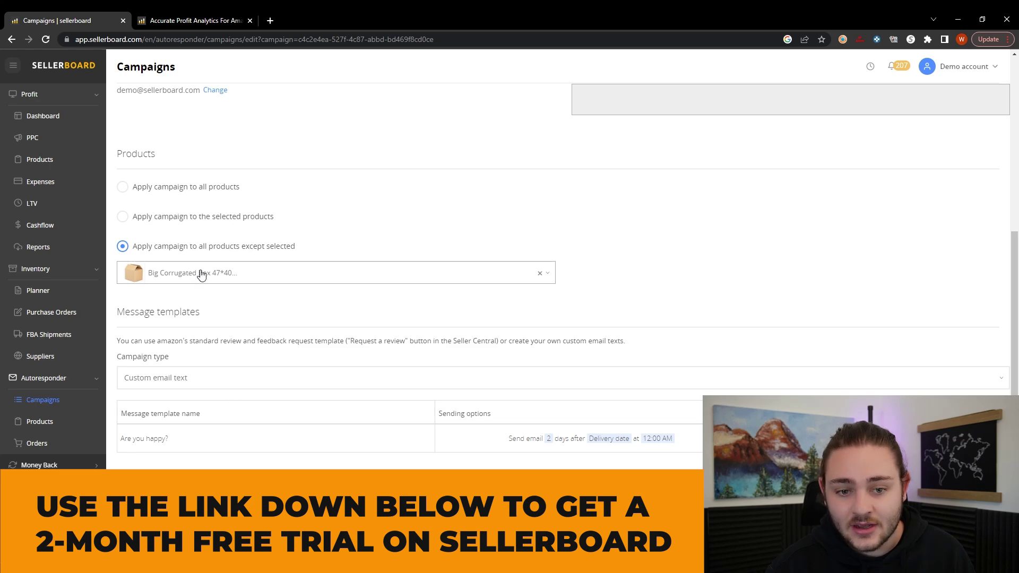
pyautogui.click(135, 409)
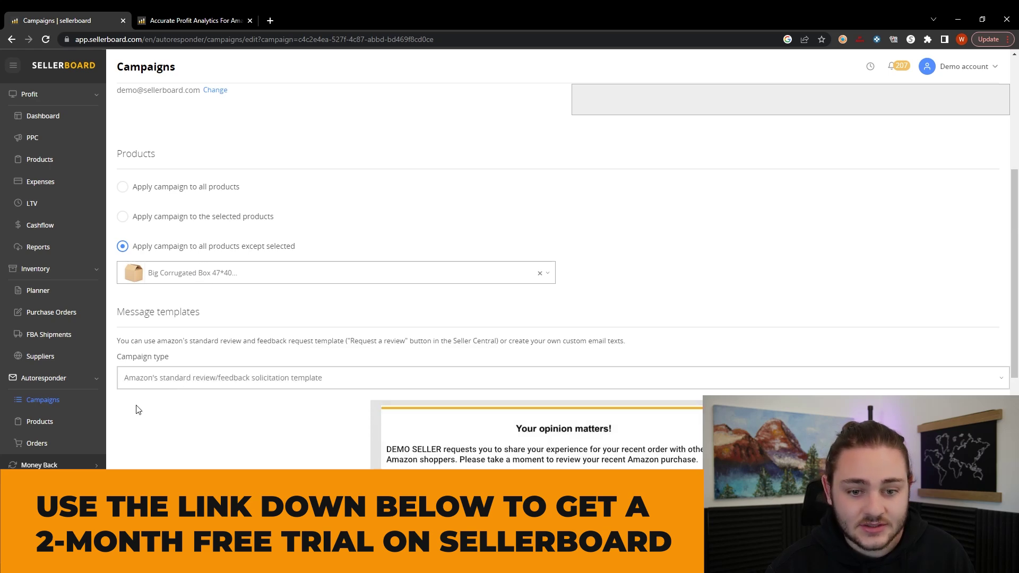
pyautogui.scroll(-4, 491, 367)
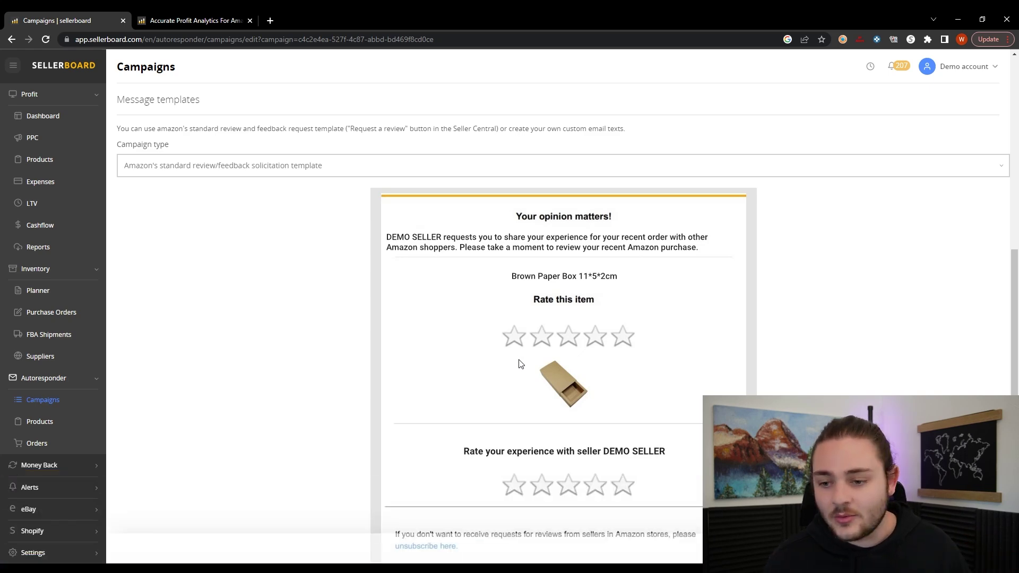
pyautogui.scroll(3, 520, 364)
pyautogui.scroll(6, 344, 325)
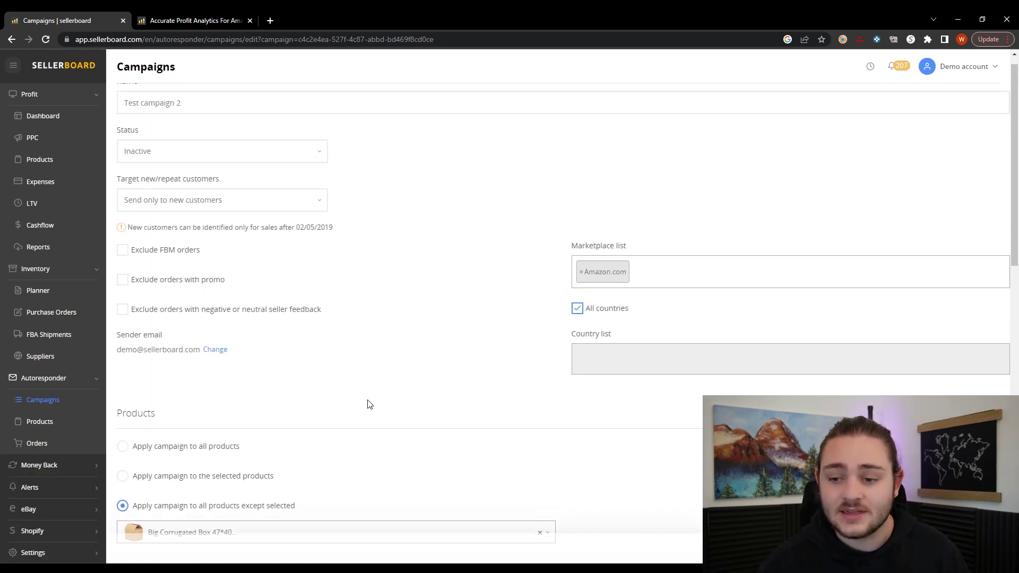
pyautogui.scroll(-7, 375, 401)
pyautogui.scroll(-6, 378, 397)
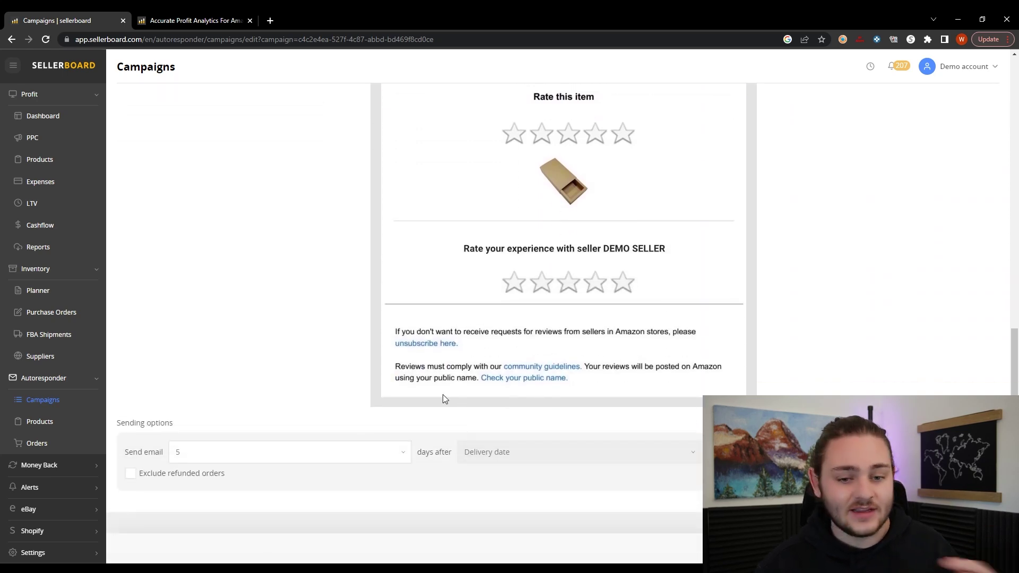
pyautogui.scroll(15, 445, 399)
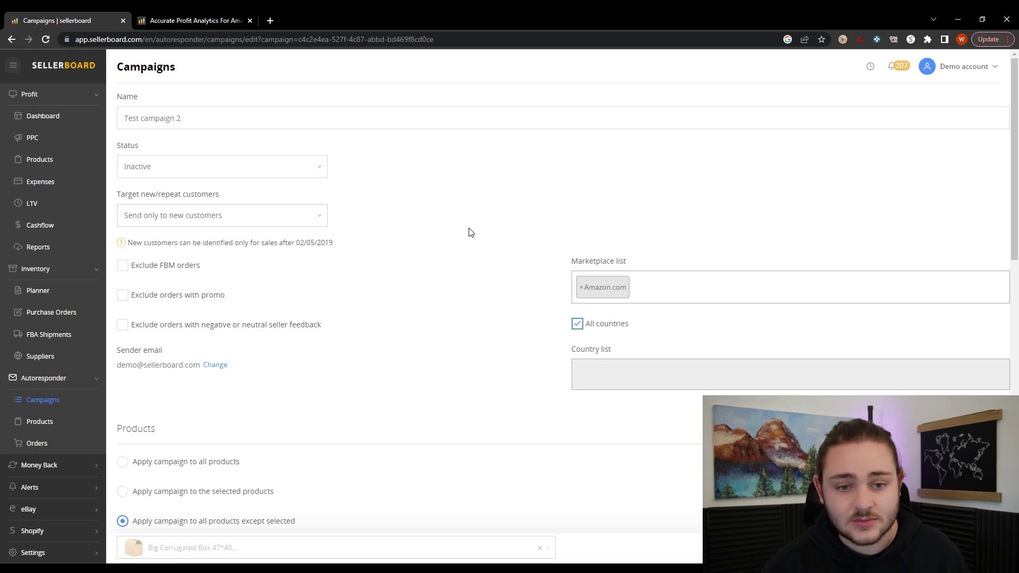
# - Tick Exclude FBM orders for Test campaign 2, highlighting the option's wording
pyautogui.click(133, 268)
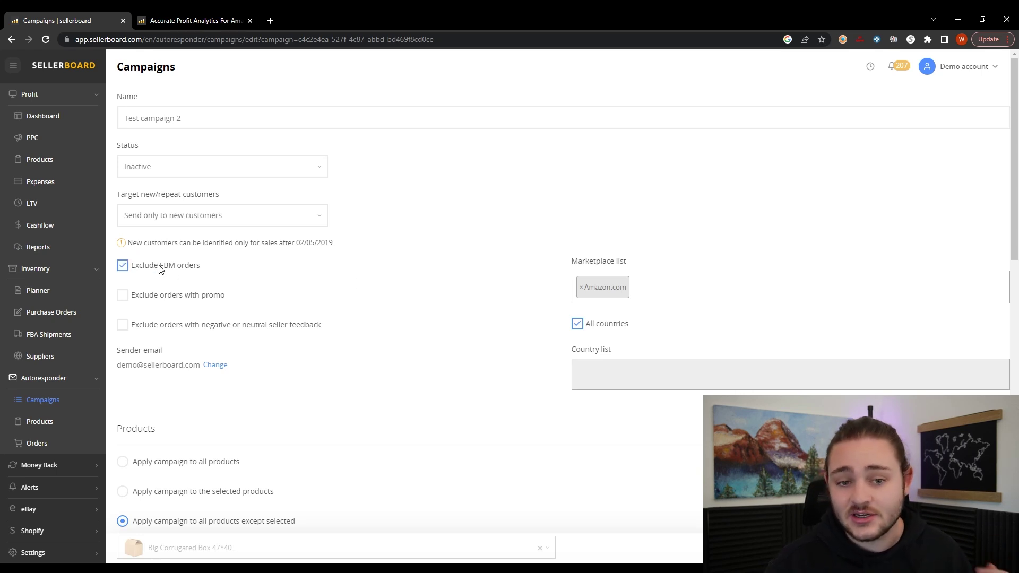
pyautogui.moveTo(145, 266); pyautogui.dragTo(204, 274)
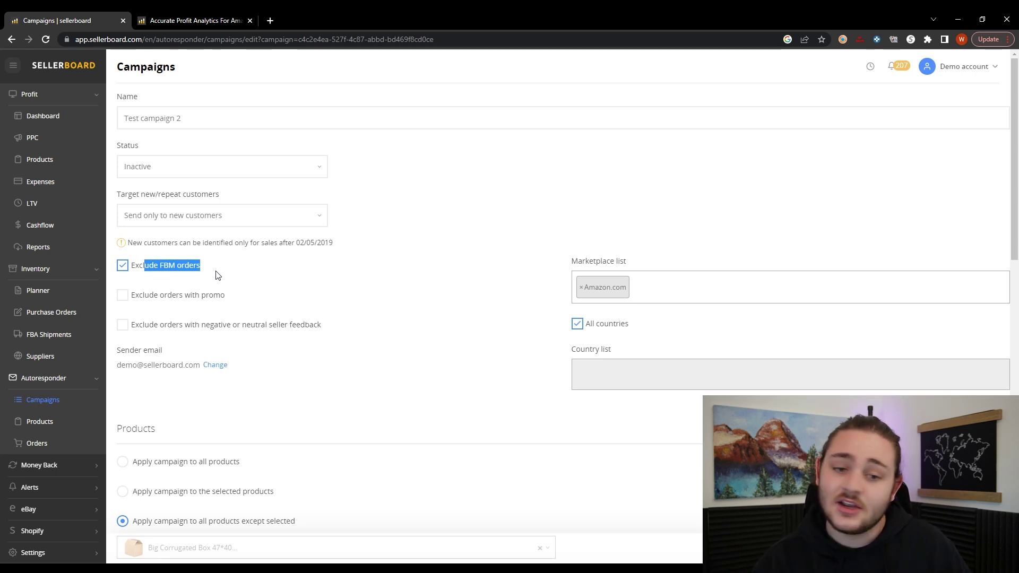
pyautogui.click(217, 275)
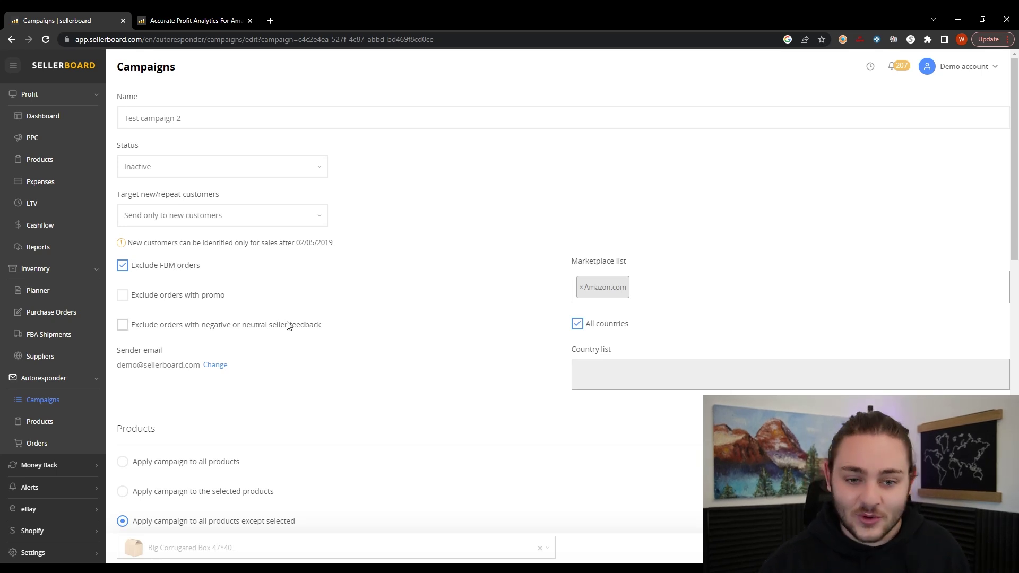
pyautogui.scroll(-5, 259, 336)
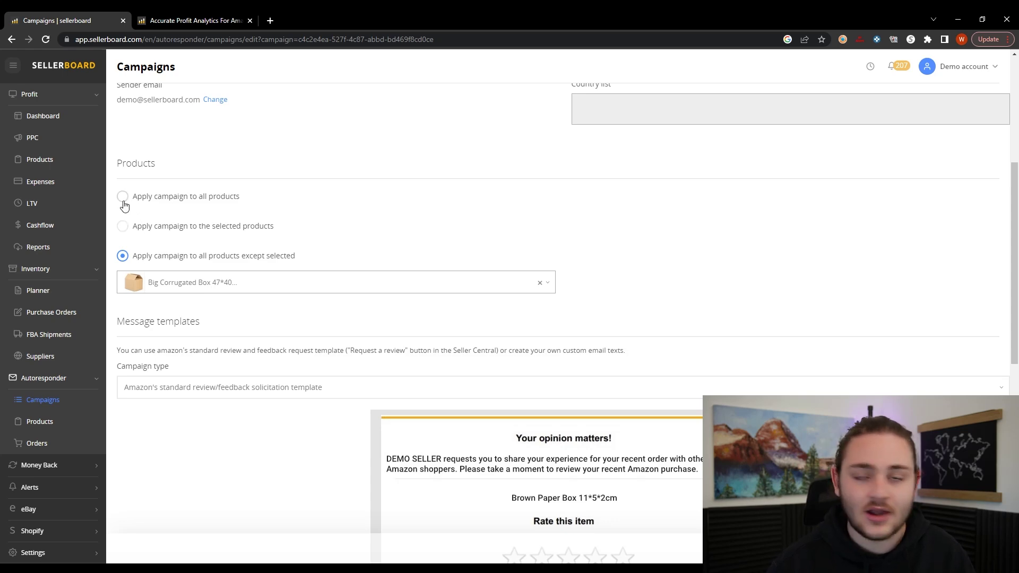
# - Scroll through Test campaign 2's settings
pyautogui.scroll(-8, 361, 343)
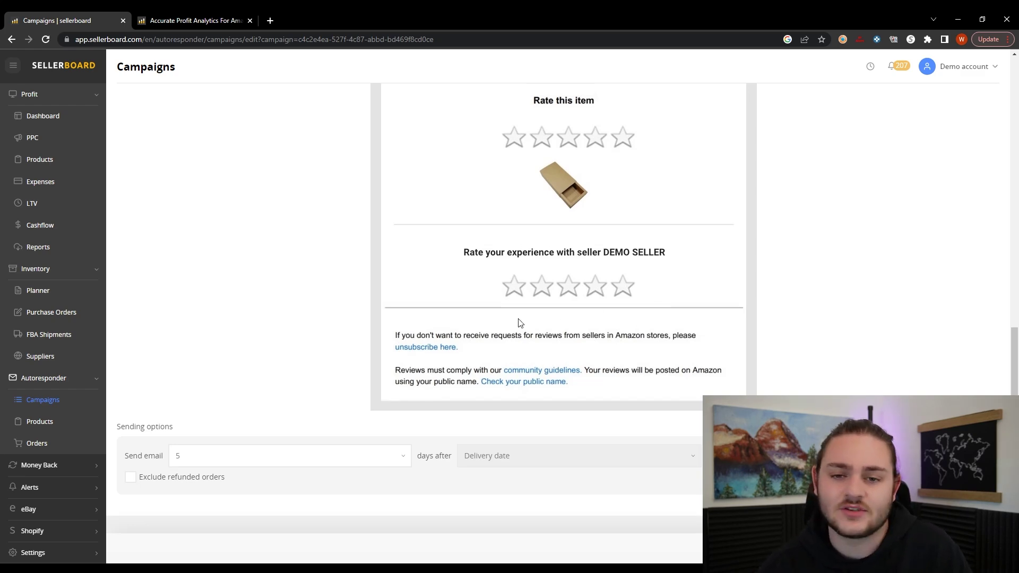
pyautogui.scroll(12, 519, 321)
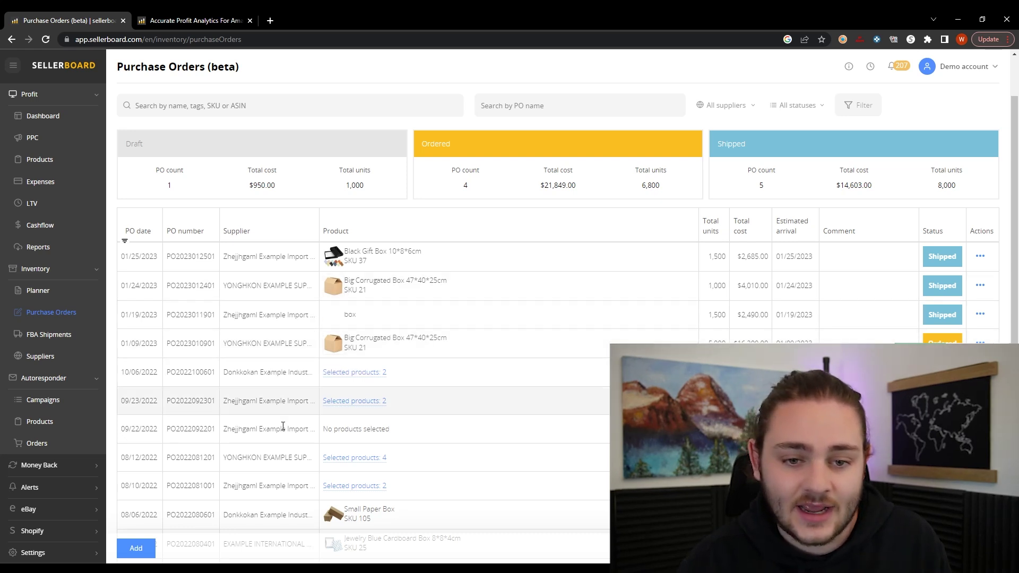
pyautogui.click(259, 311)
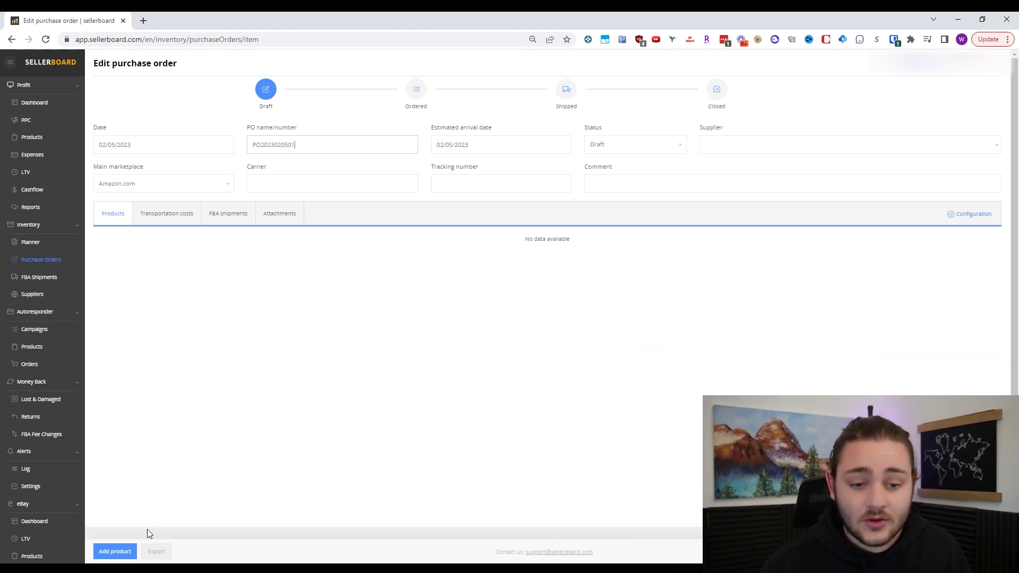
# - Add the Teaching with Love & Logic book to the draft PO and edit its boxes ordered and unit cost
pyautogui.click(115, 551)
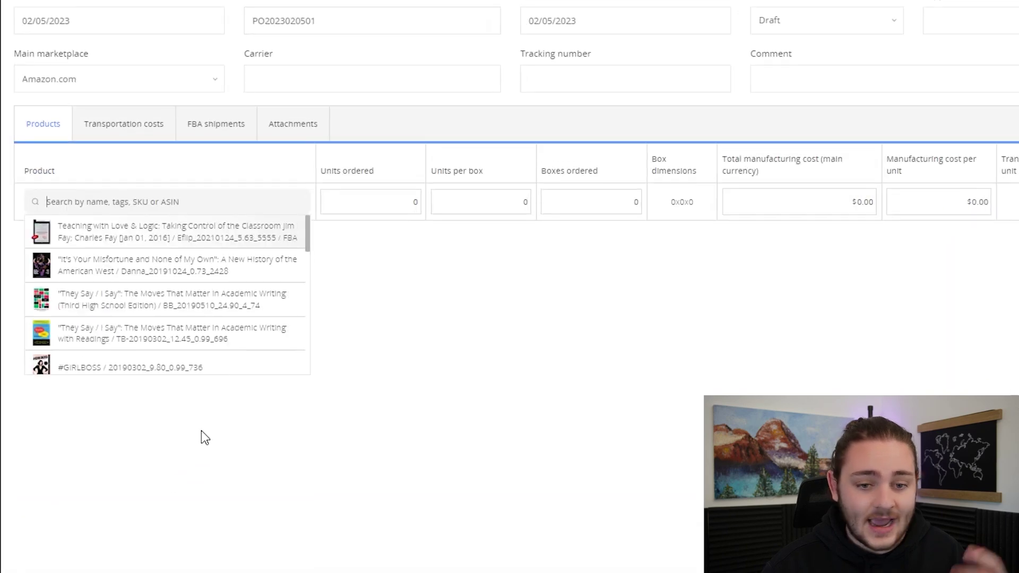
pyautogui.click(51, 233)
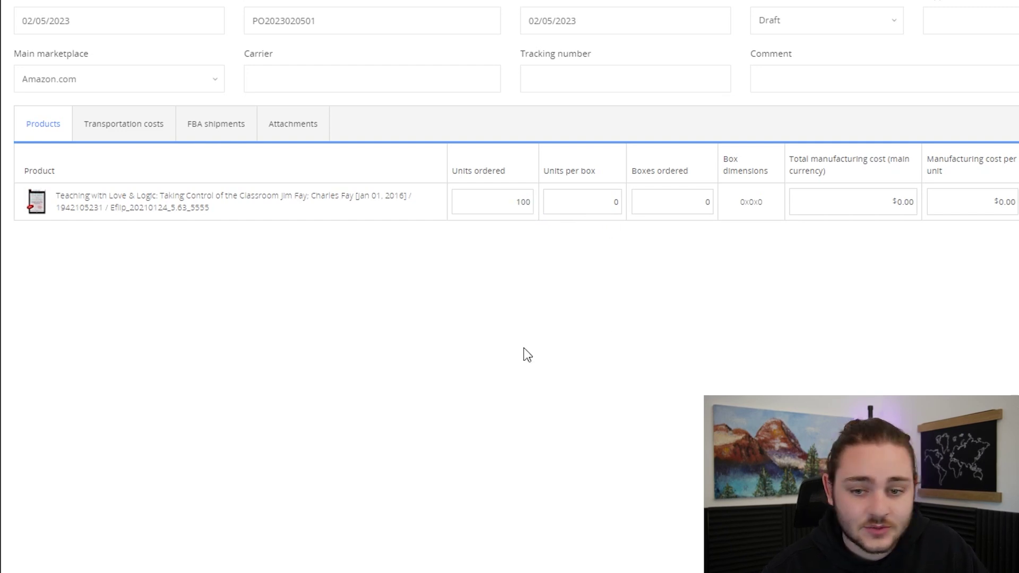
pyautogui.click(655, 200)
pyautogui.press('BackSpace')
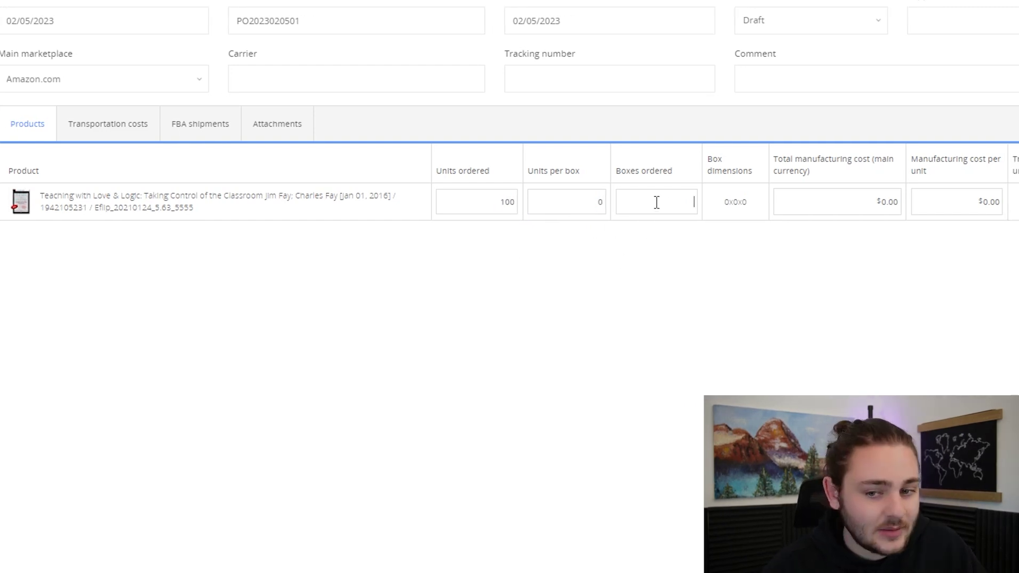
pyautogui.hscroll(3, 655, 200)
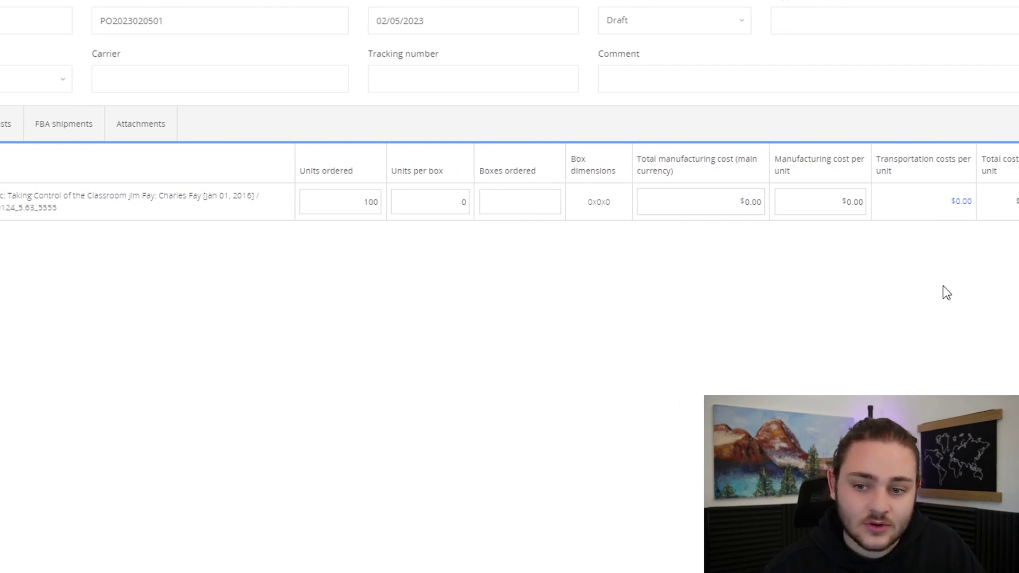
pyautogui.doubleClick(1017, 201)
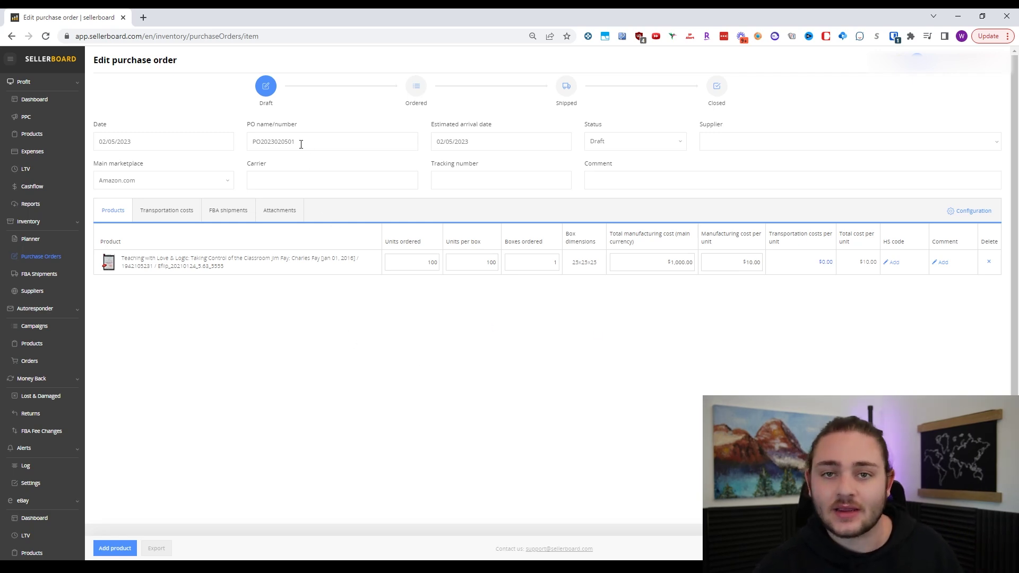
# - Add a 20.00 transportation cost line to the purchase order
pyautogui.doubleClick(301, 144)
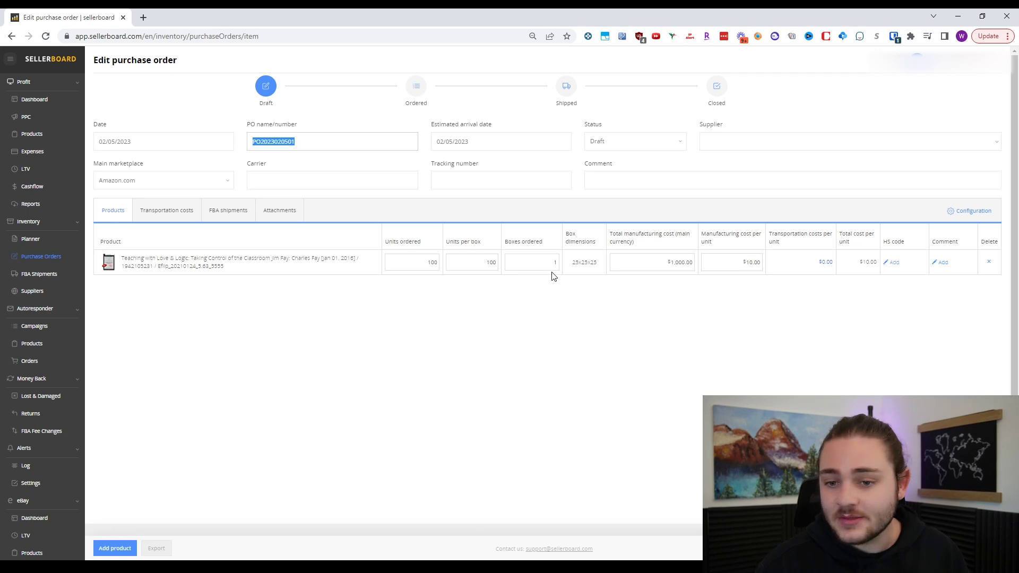
pyautogui.click(659, 267)
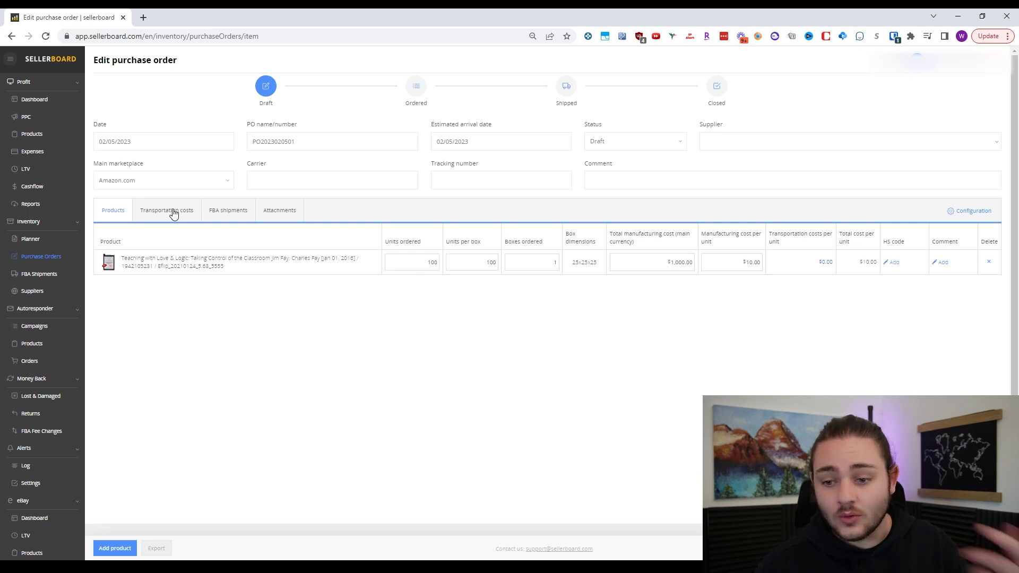
pyautogui.click(173, 212)
pyautogui.click(110, 548)
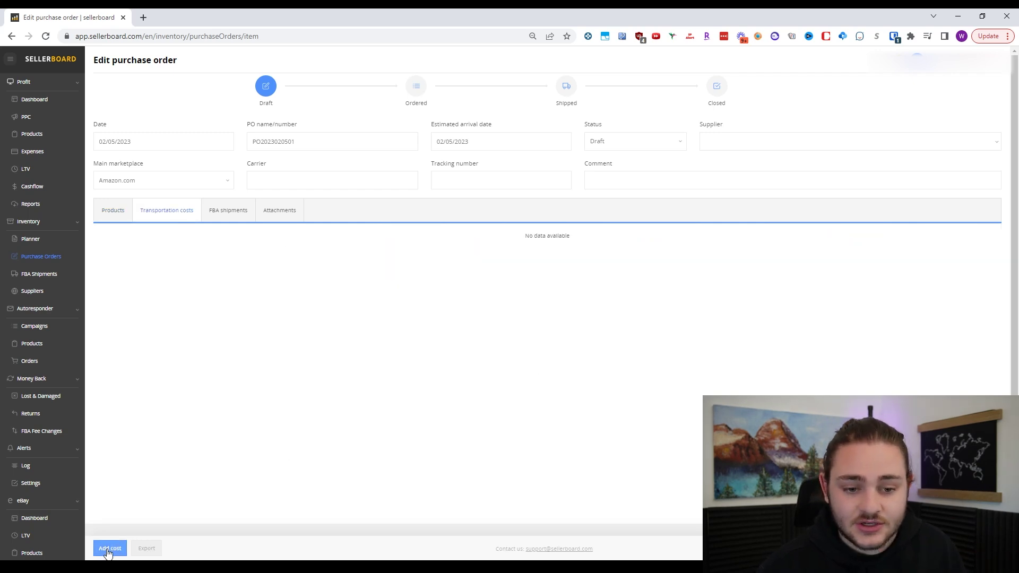
pyautogui.click(449, 253)
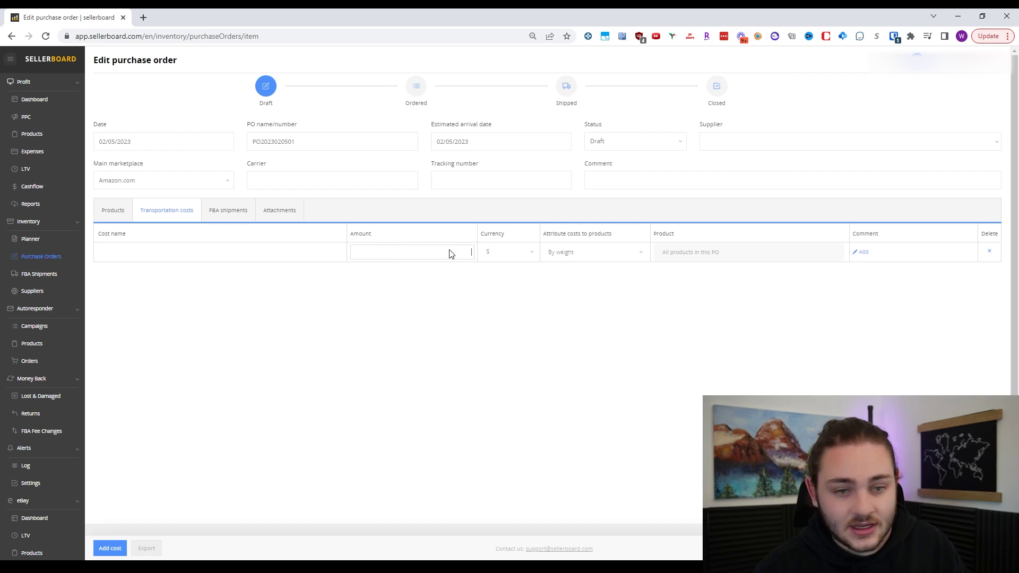
pyautogui.write('20.00')
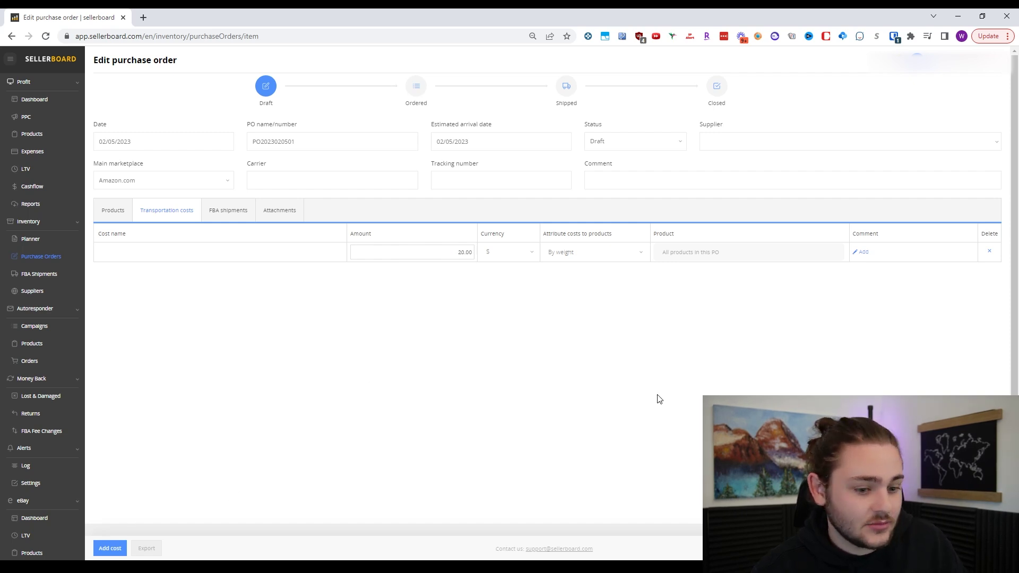
# - Tick Make changes on the Planner page and save the purchase order
pyautogui.click(112, 210)
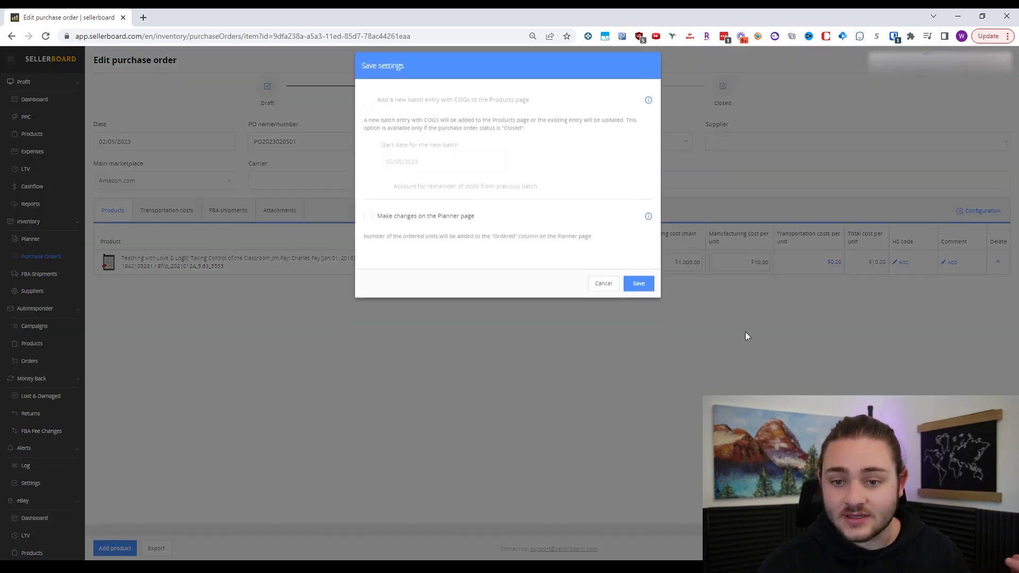
pyautogui.click(412, 221)
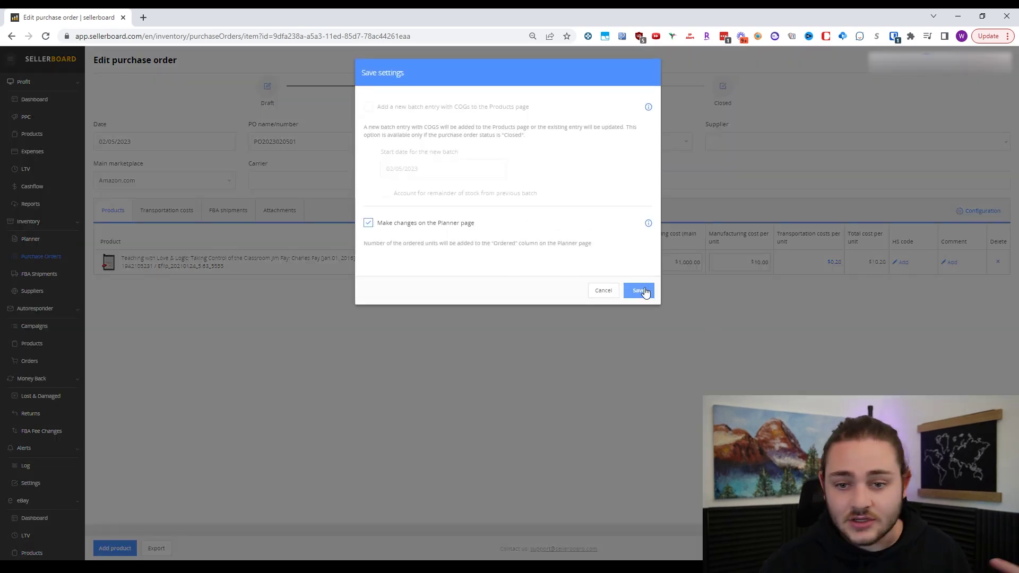
pyautogui.click(639, 290)
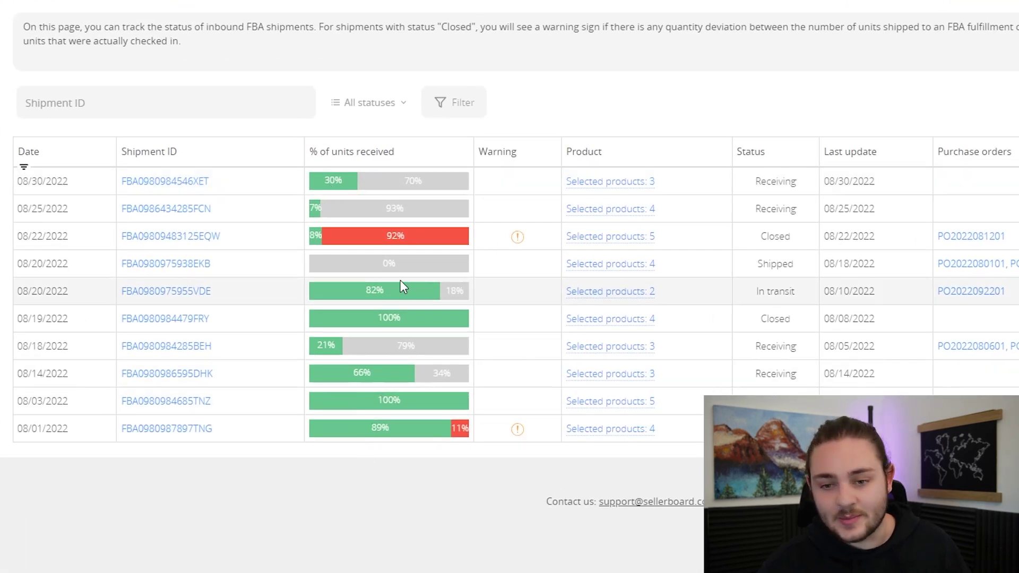
# - Highlight the received percentages of the 08/22 FBA shipment
pyautogui.moveTo(35, 235); pyautogui.dragTo(347, 243)
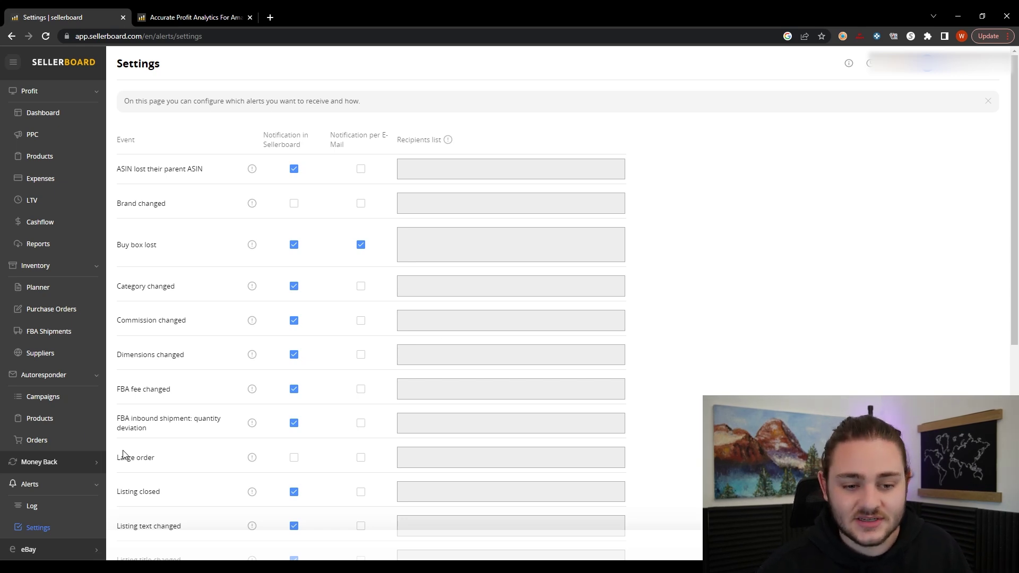
pyautogui.scroll(-2, 50, 464)
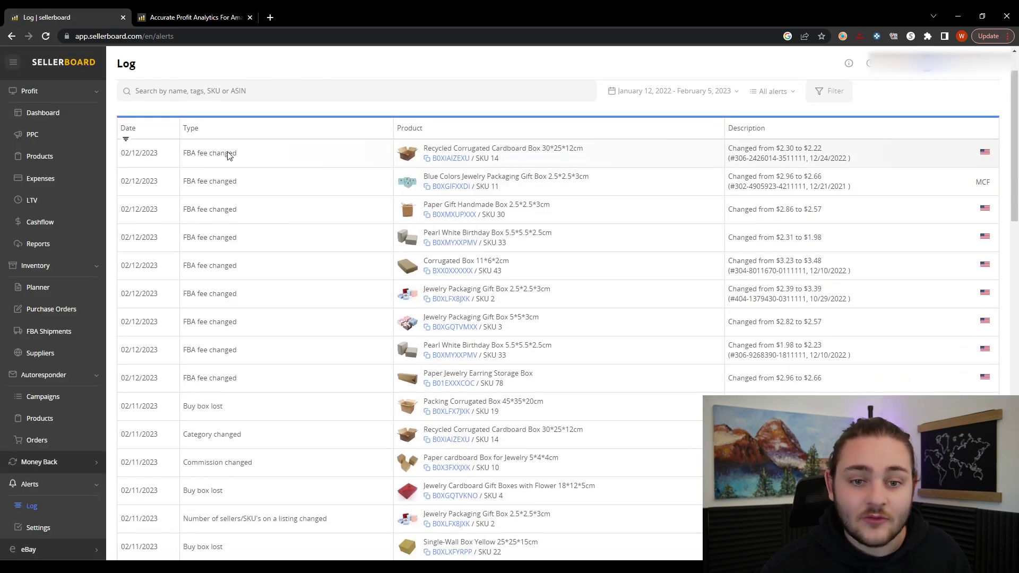
pyautogui.scroll(-1, 170, 477)
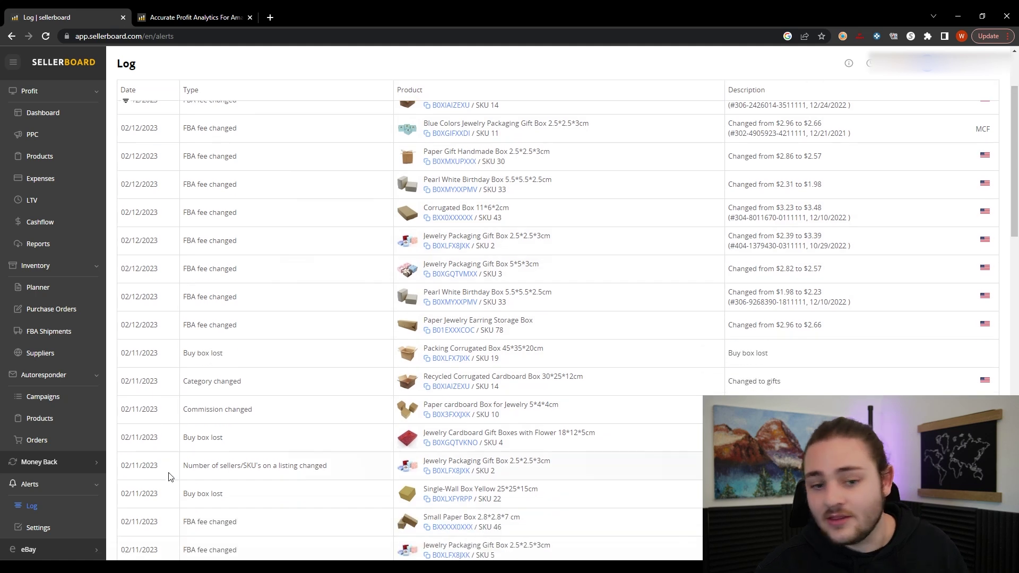
pyautogui.click(63, 531)
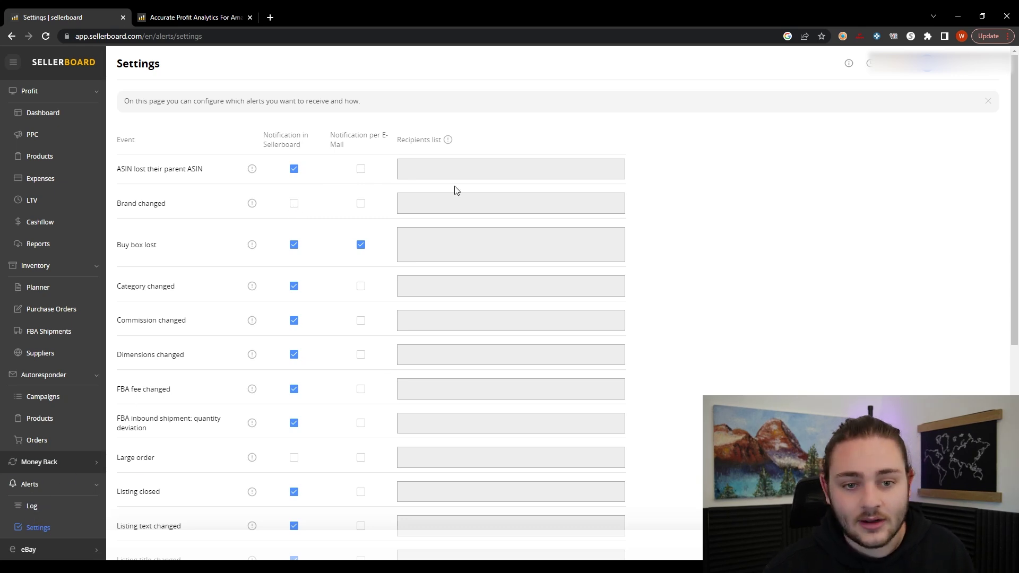
pyautogui.moveTo(117, 169); pyautogui.dragTo(203, 169)
pyautogui.click(747, 229)
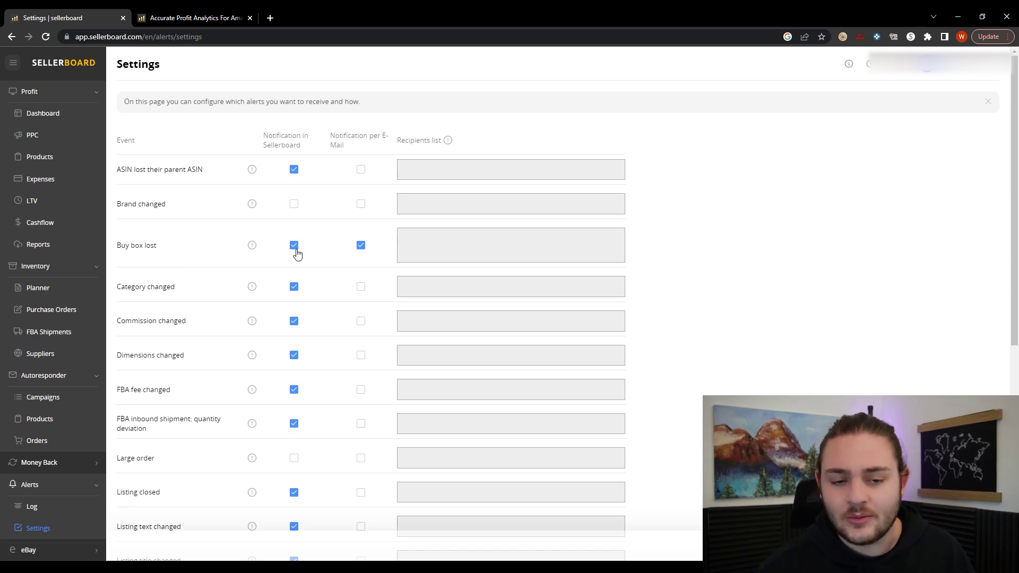
pyautogui.scroll(-1, 227, 370)
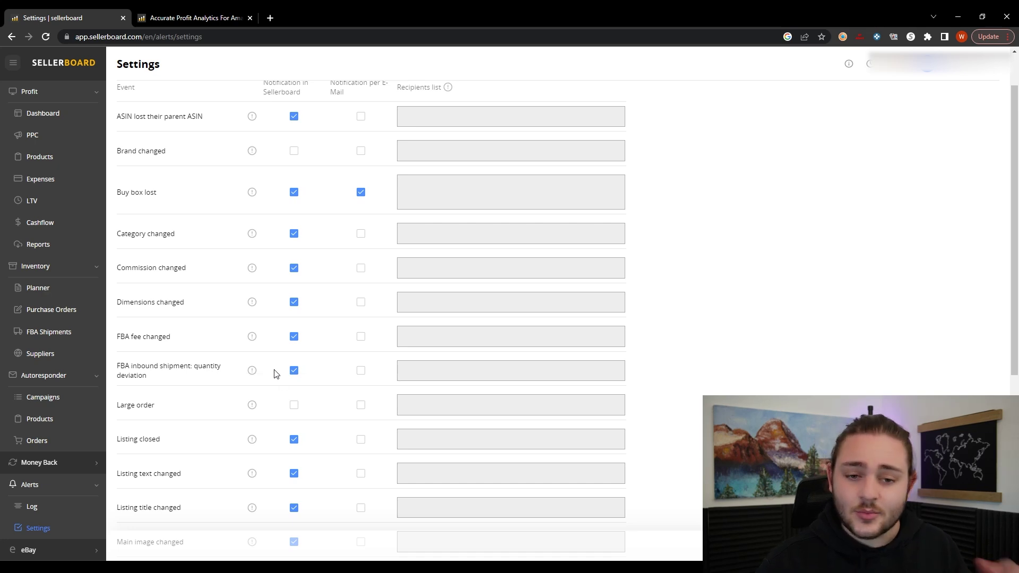
pyautogui.scroll(-1, 176, 289)
pyautogui.moveTo(116, 257); pyautogui.dragTo(170, 250)
pyautogui.click(173, 251)
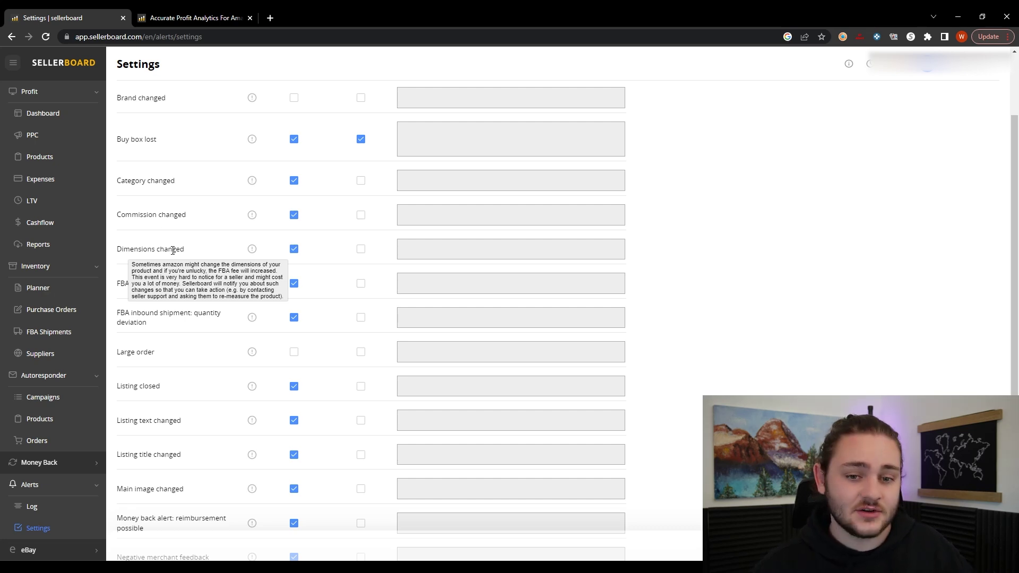
pyautogui.moveTo(189, 287)
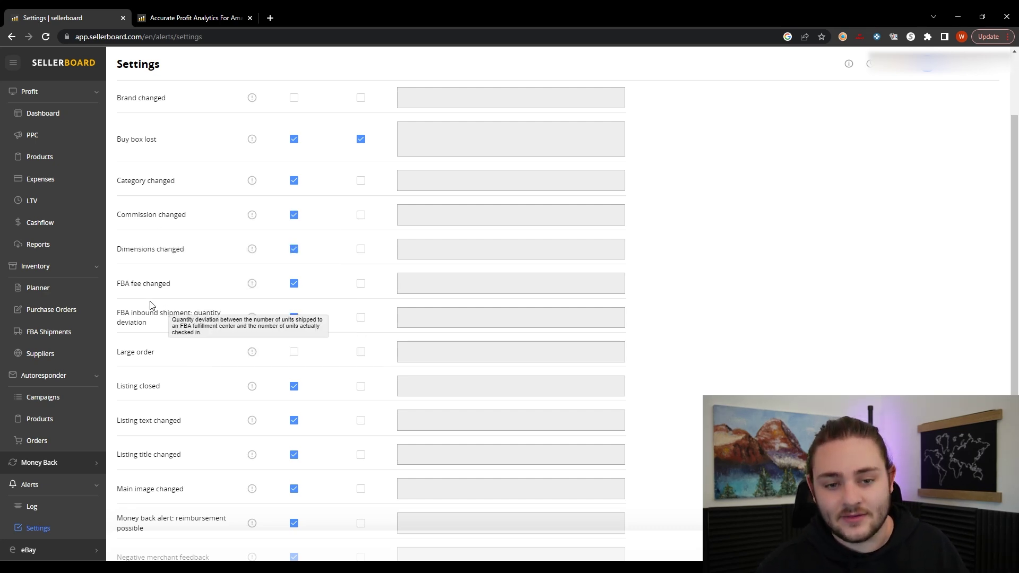
pyautogui.moveTo(115, 284); pyautogui.dragTo(186, 284)
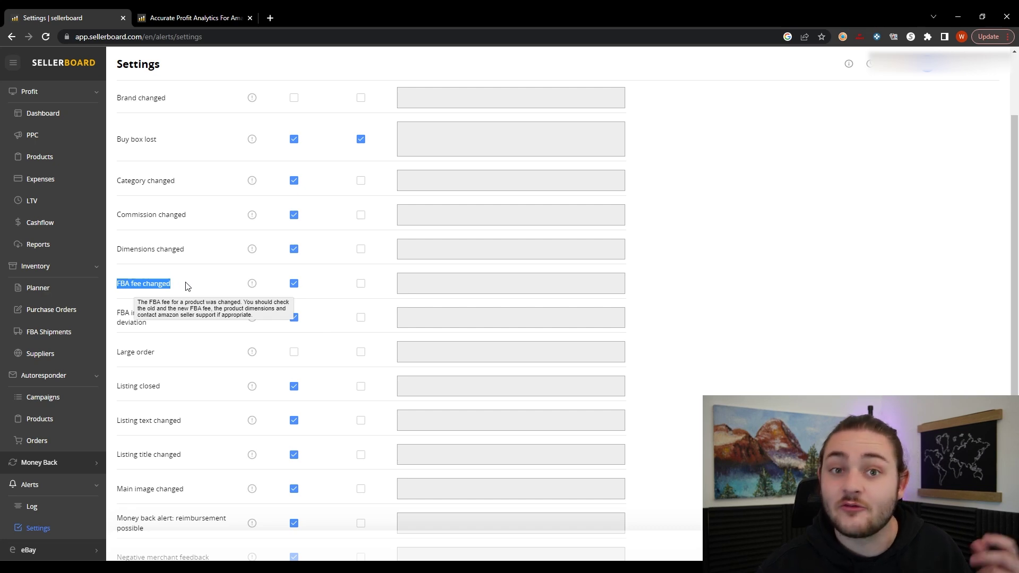
pyautogui.click(188, 287)
pyautogui.moveTo(175, 392)
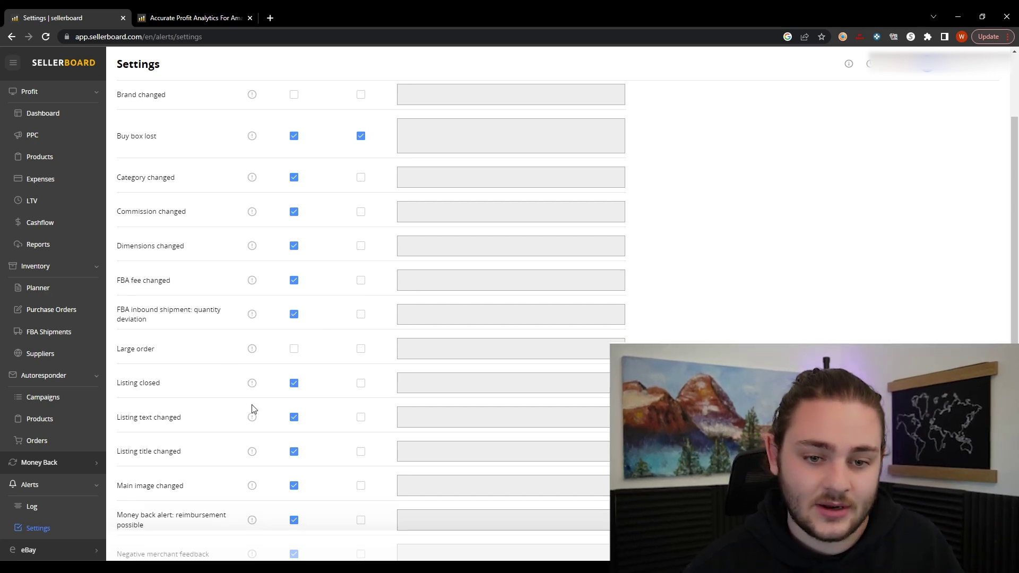
pyautogui.scroll(-4, 380, 345)
# - Point out the Listing closed and Negative merchant feedback alerts, then view the annual pricing plans
pyautogui.moveTo(117, 173); pyautogui.dragTo(162, 175)
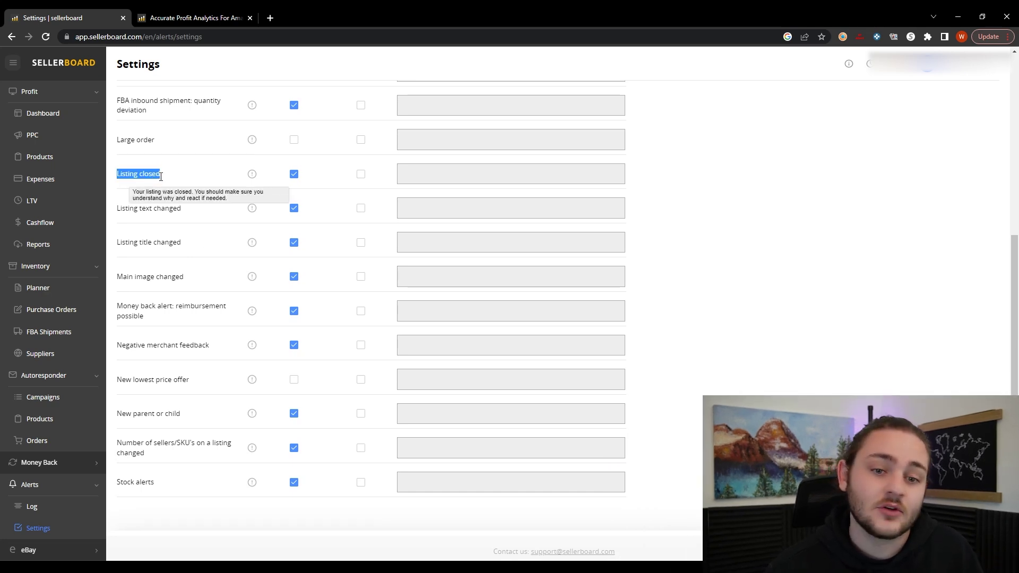
pyautogui.click(141, 207)
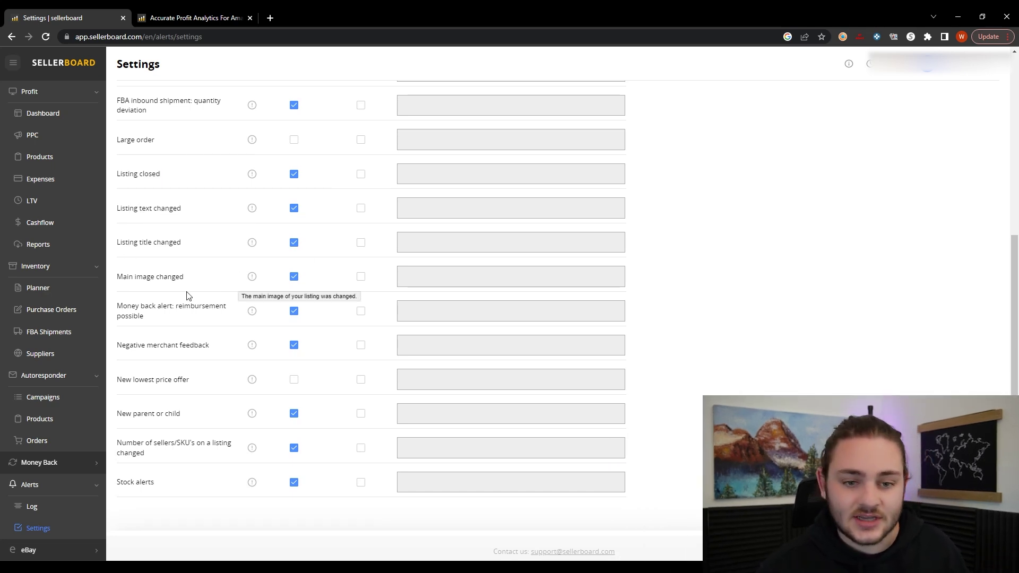
pyautogui.moveTo(167, 282)
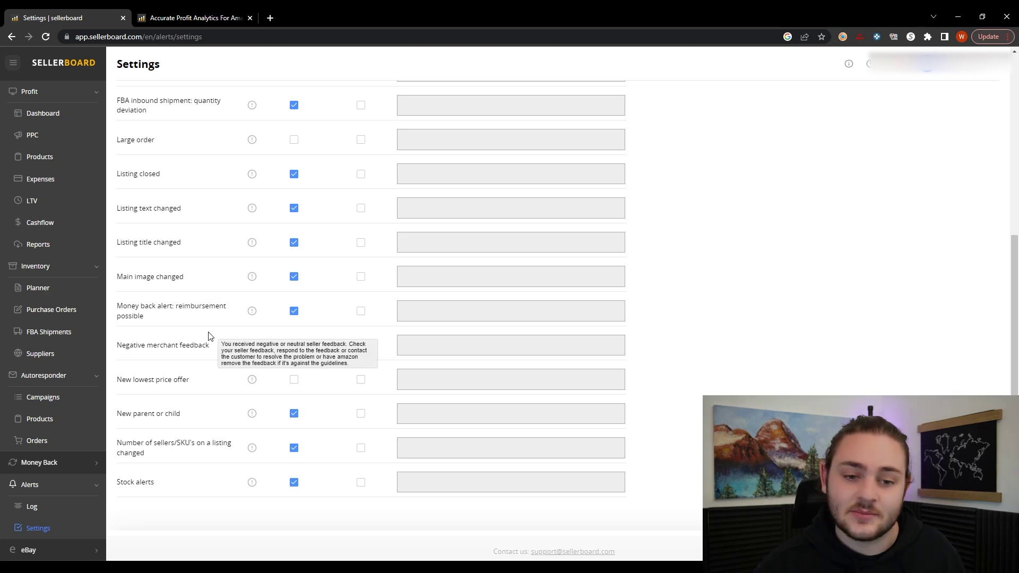
pyautogui.click(198, 347)
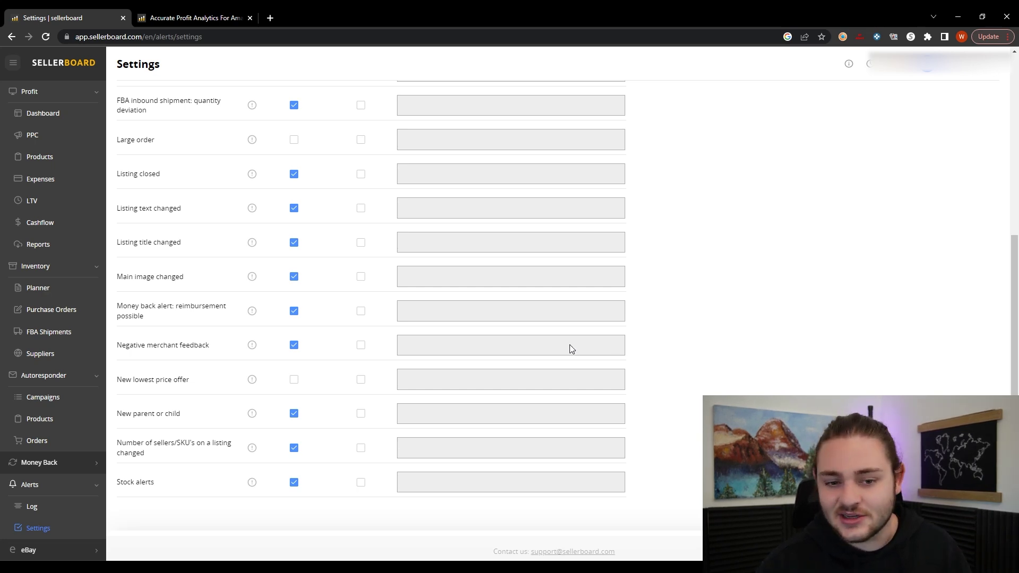
pyautogui.scroll(-1, 297, 435)
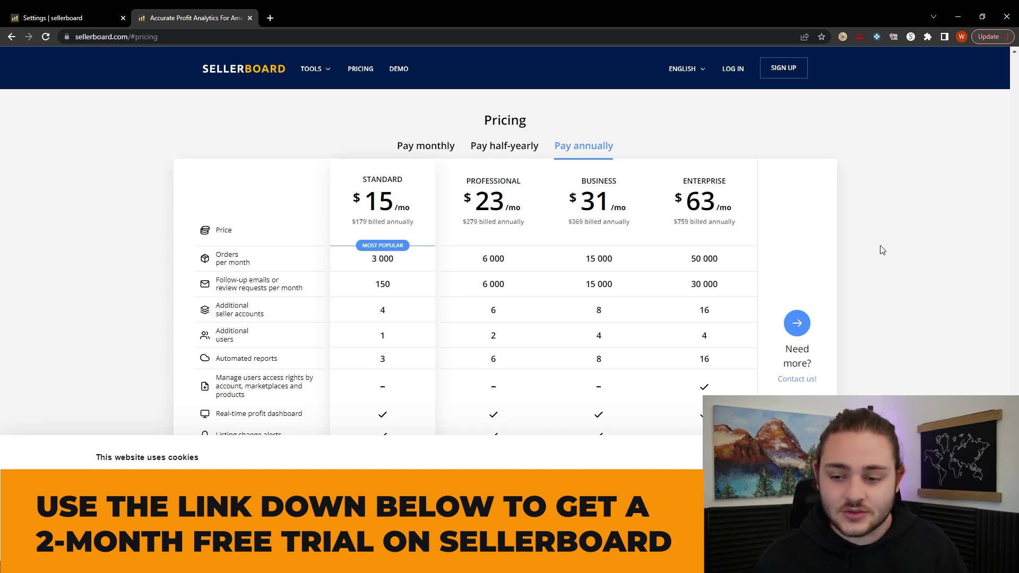
# - Switch pricing to monthly billing: Standard $19, Professional $29, Business $39, Enterprise $79
pyautogui.moveTo(358, 202); pyautogui.dragTo(407, 207)
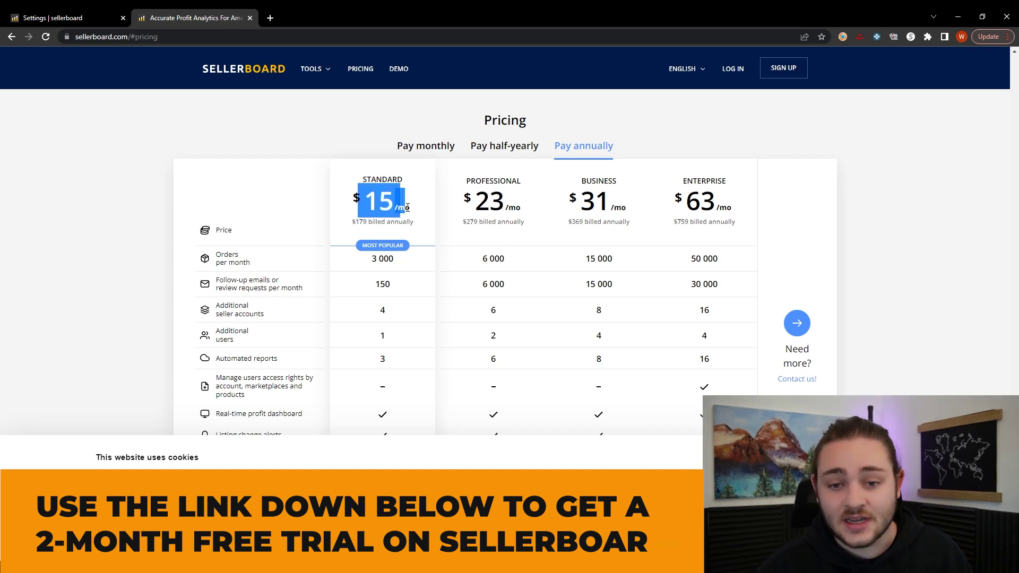
pyautogui.click(407, 207)
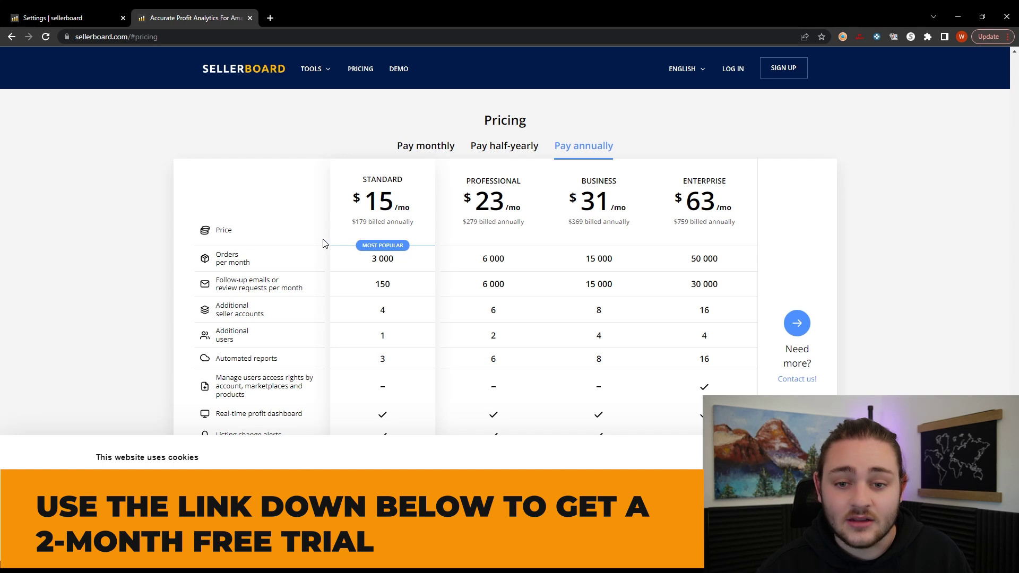
pyautogui.click(428, 146)
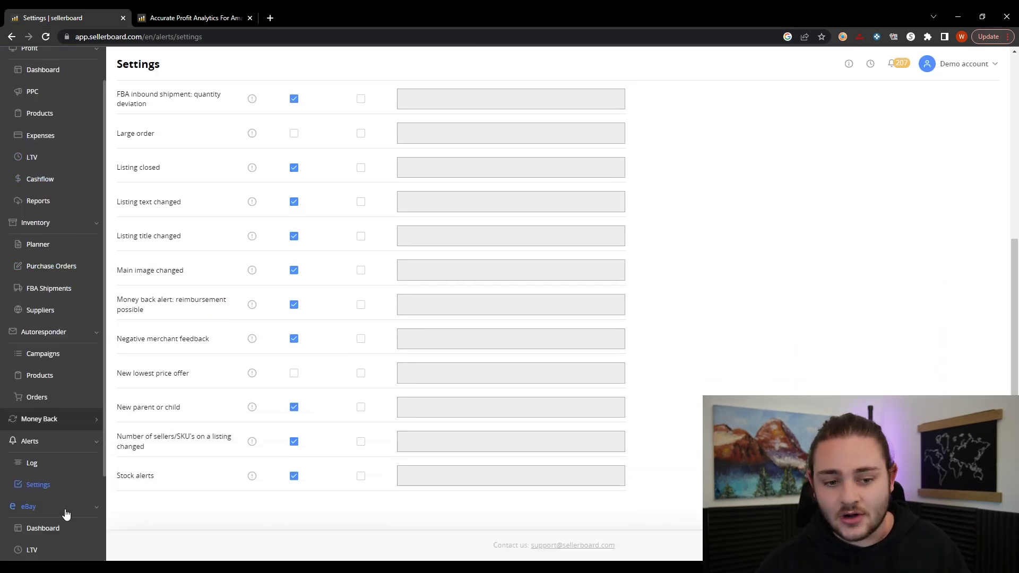
pyautogui.scroll(-2, 66, 514)
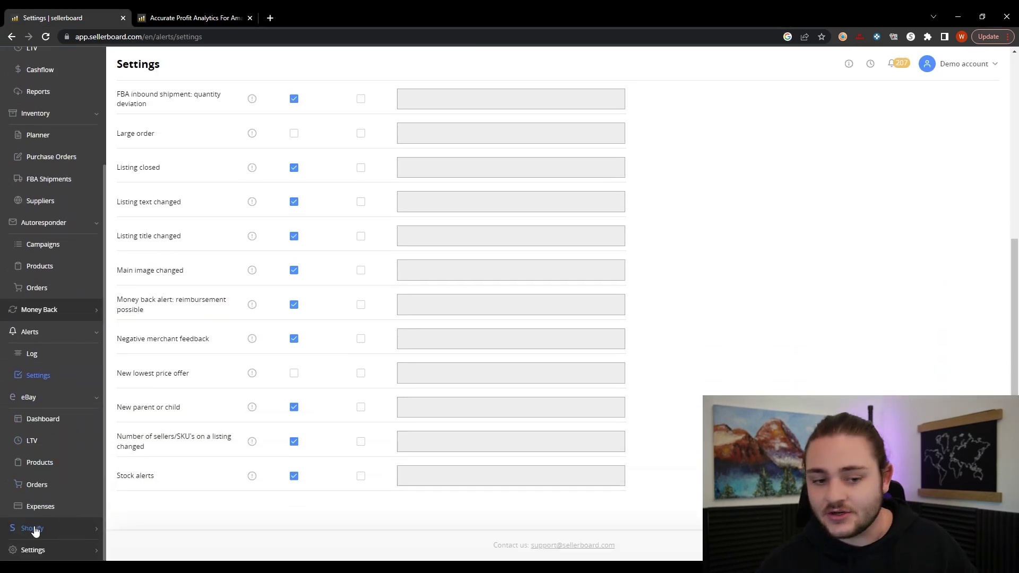
pyautogui.scroll(10, 41, 517)
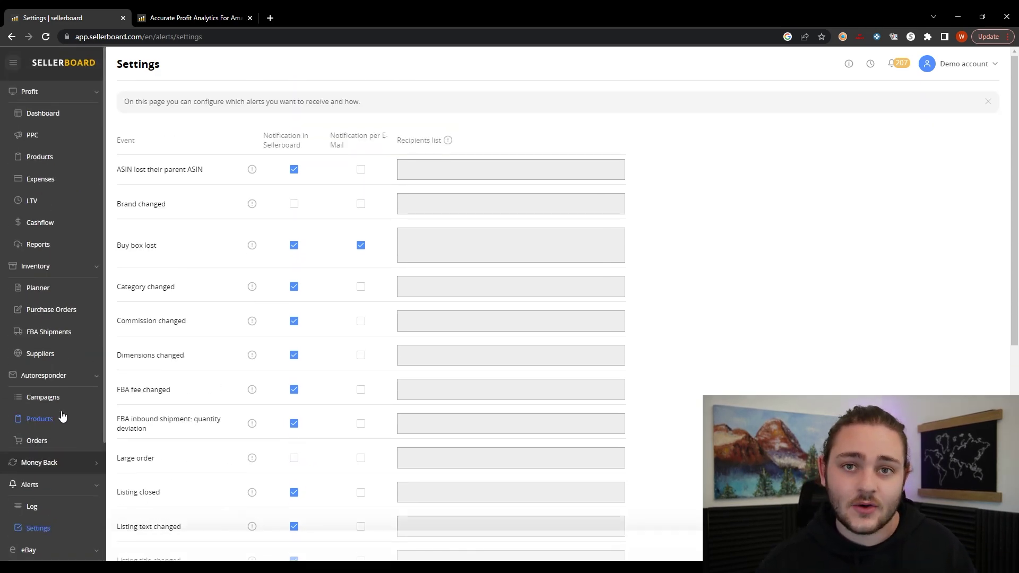
pyautogui.click(192, 12)
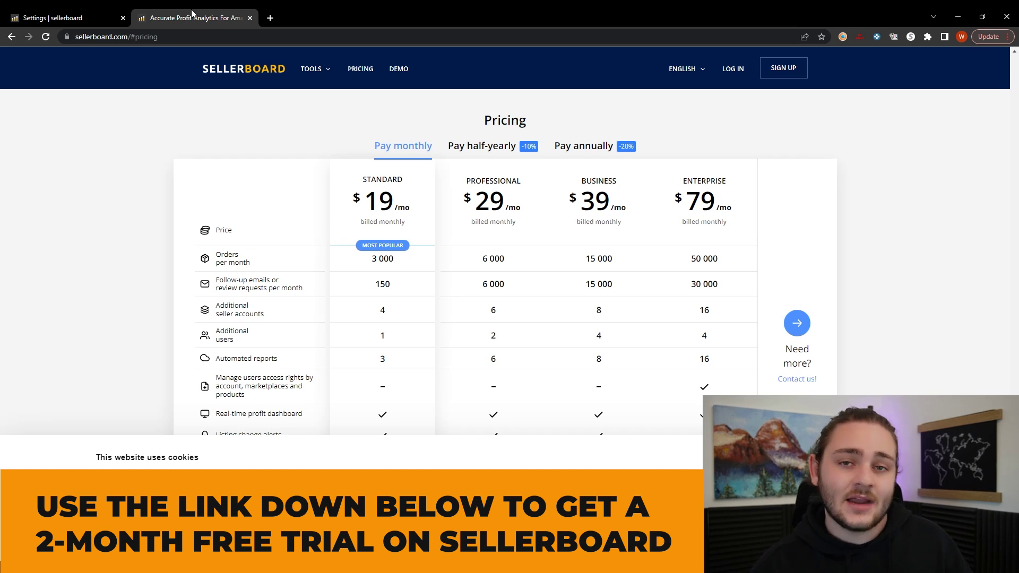